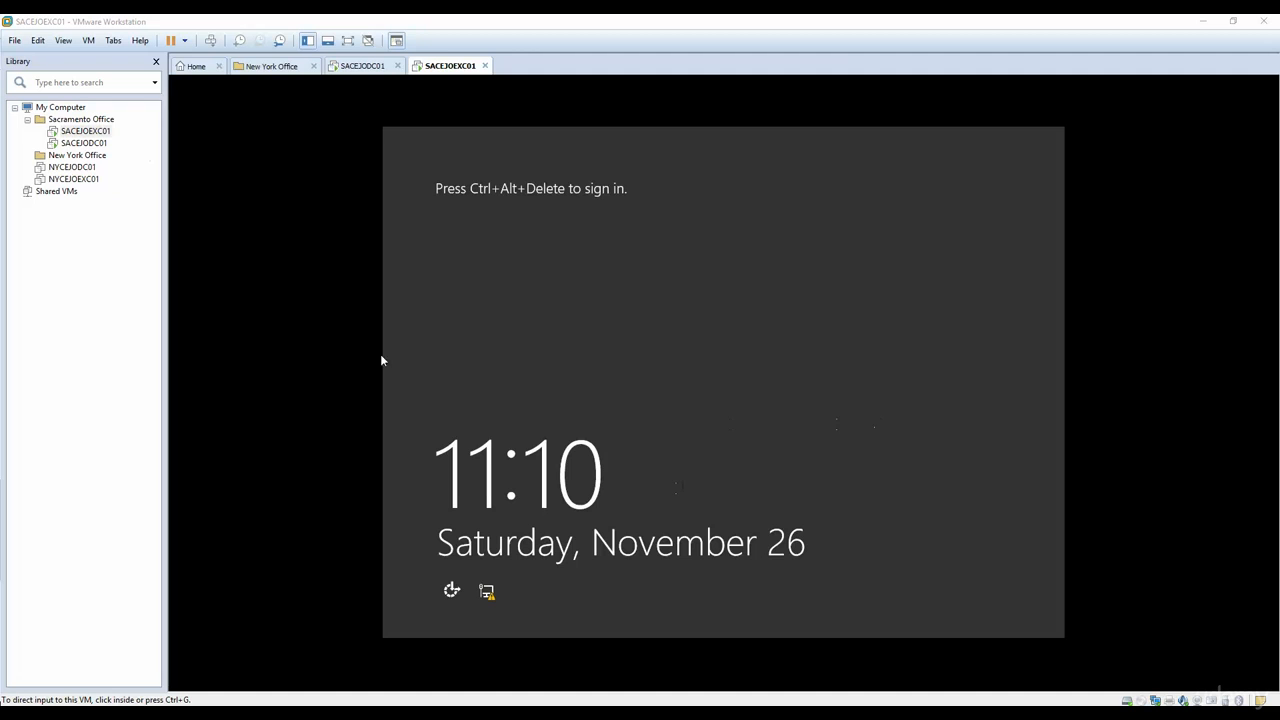
Step: Start creating a new virtual machine with the Typical configuration
left_click(90, 237)
right_click(52, 224)
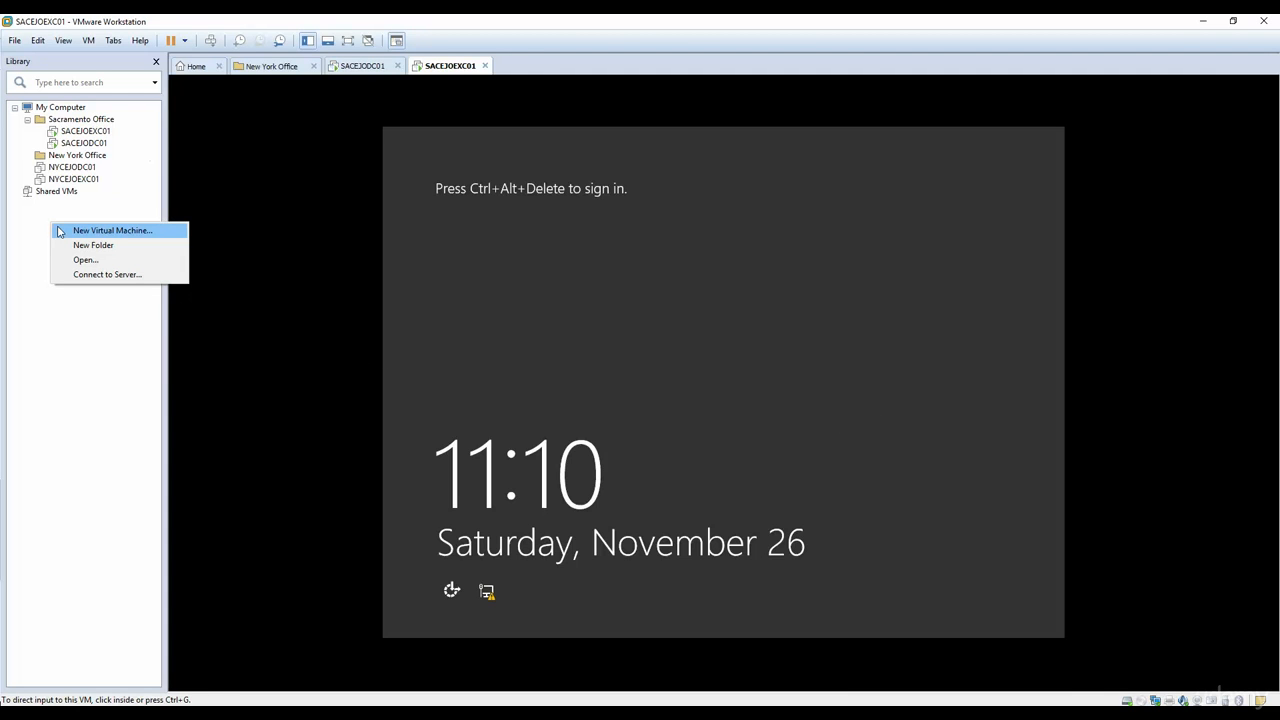
left_click(59, 232)
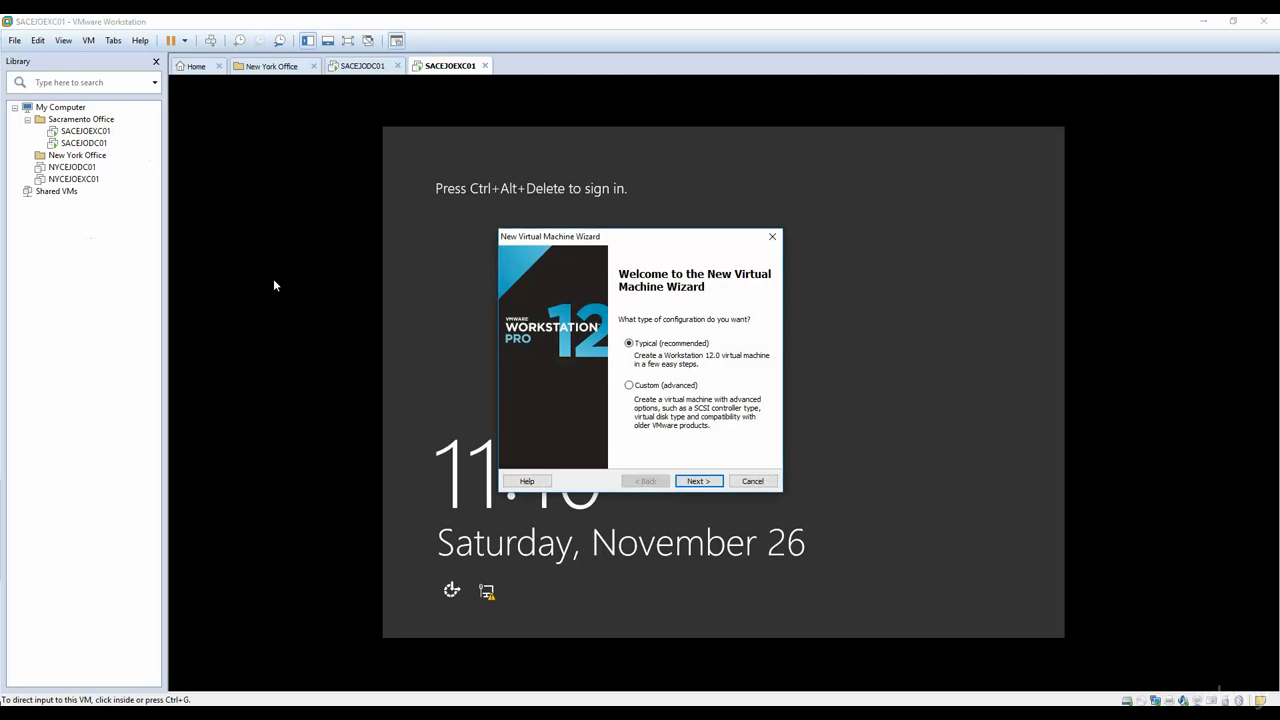
left_click(700, 482)
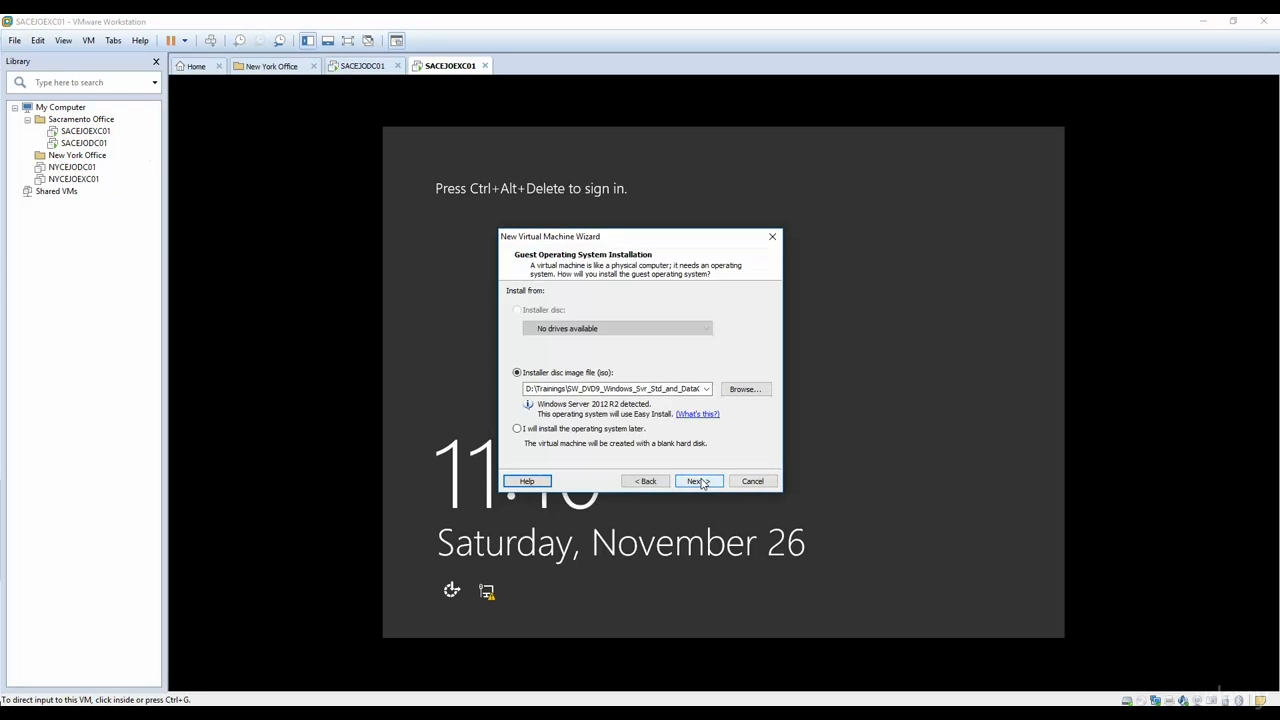
Step: Choose the Windows 8.1 Enterprise 64-bit ISO in D:\Trainings as the installer image and continue without a product key
left_click(745, 389)
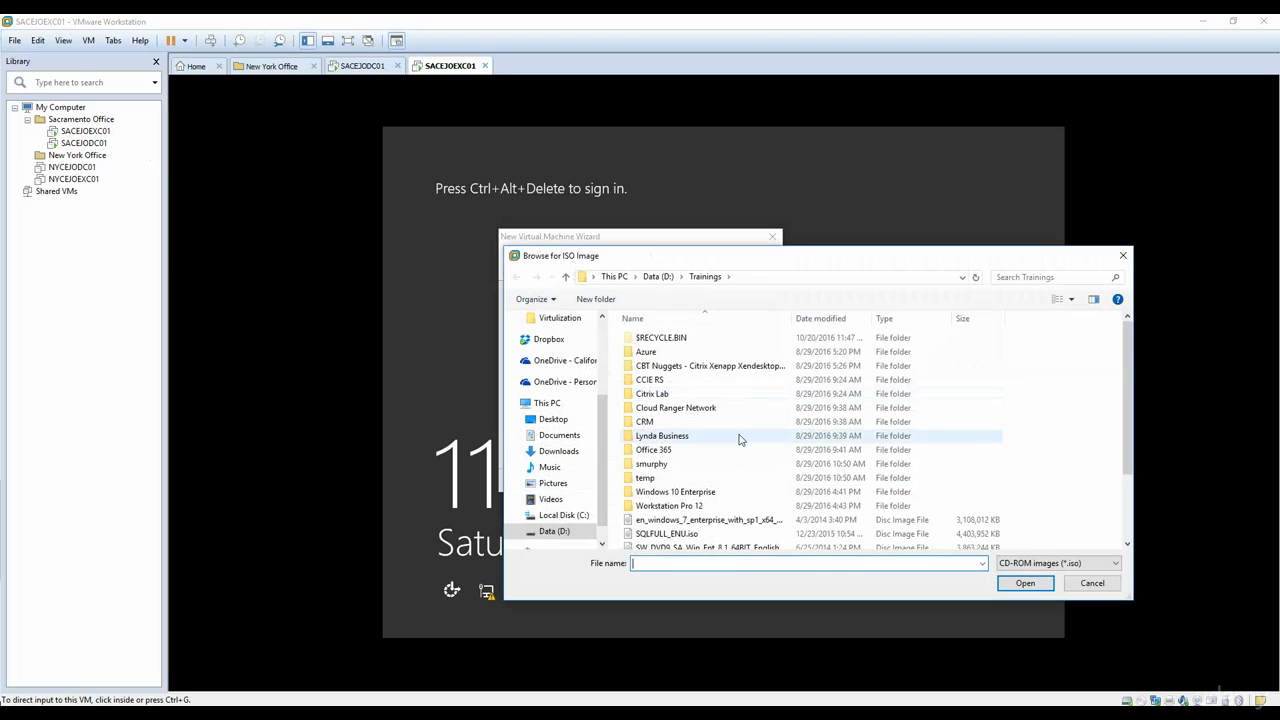
double_click(715, 546)
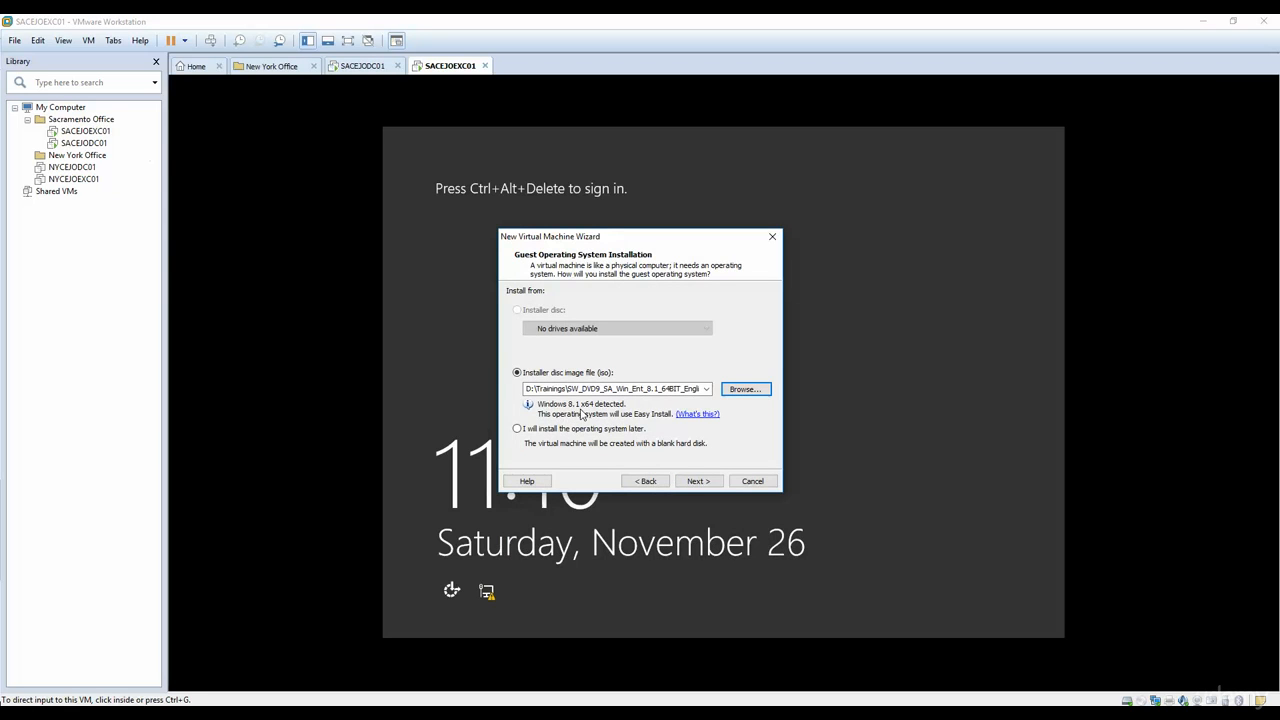
left_click(688, 485)
left_click(690, 484)
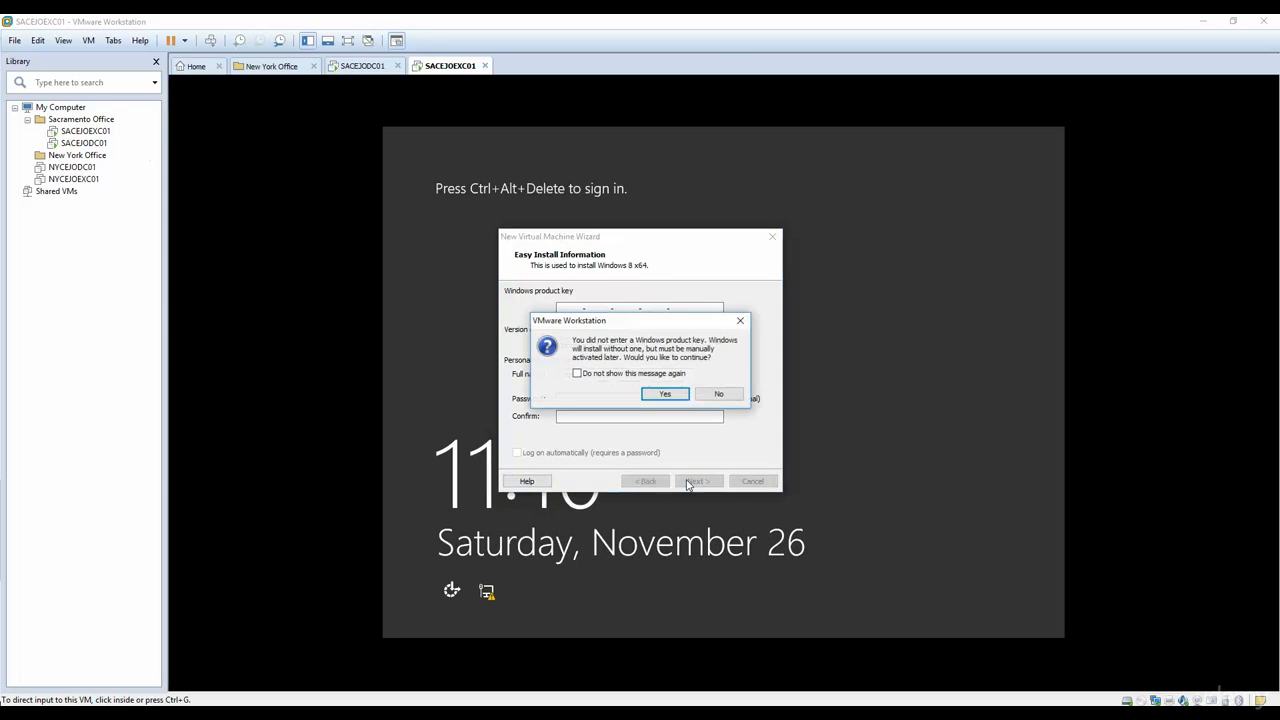
left_click(668, 397)
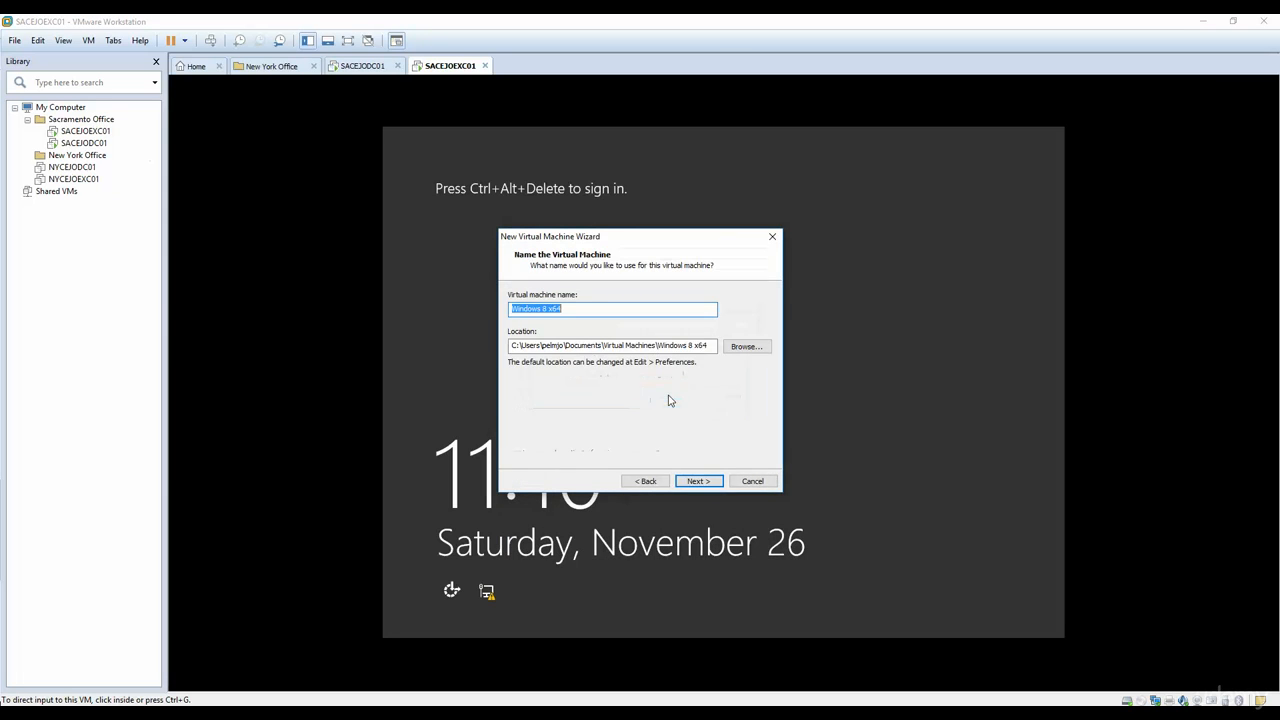
Step: Browse for the virtual machine's location and open the Sacramento Vitrual Machines folder on Data (D:)
left_click(758, 352)
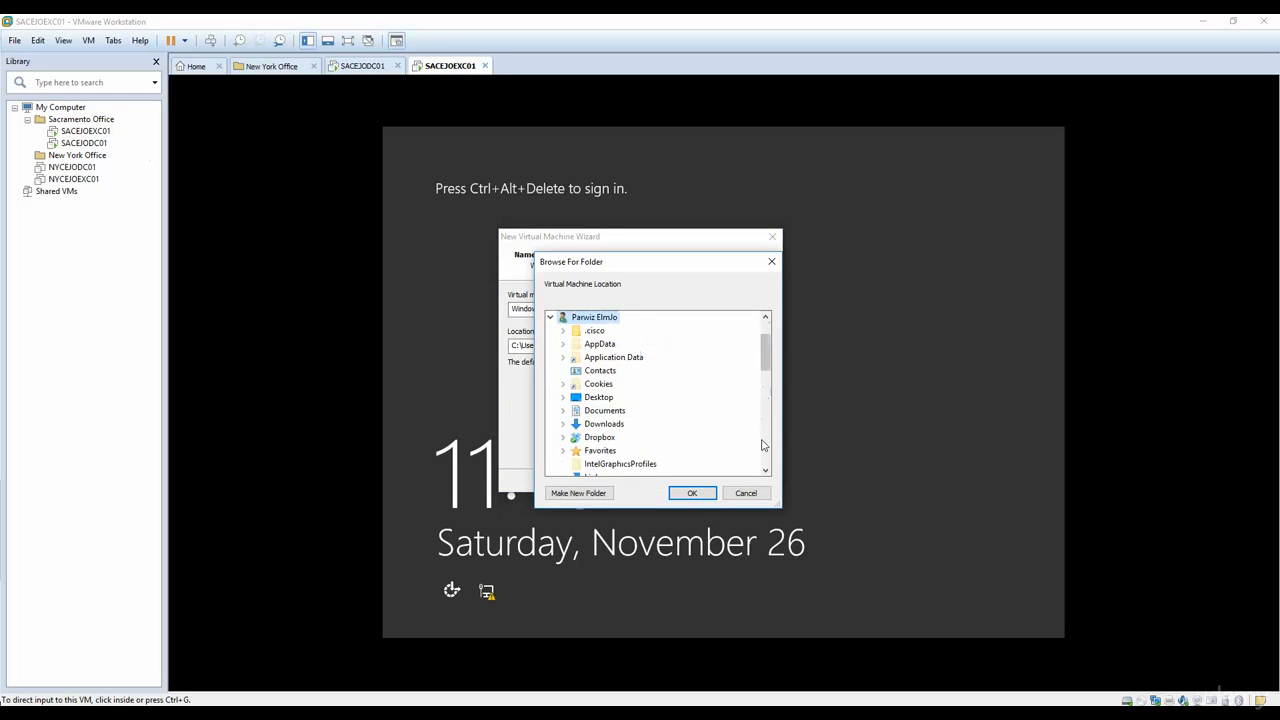
left_click_drag(771, 376, 770, 458)
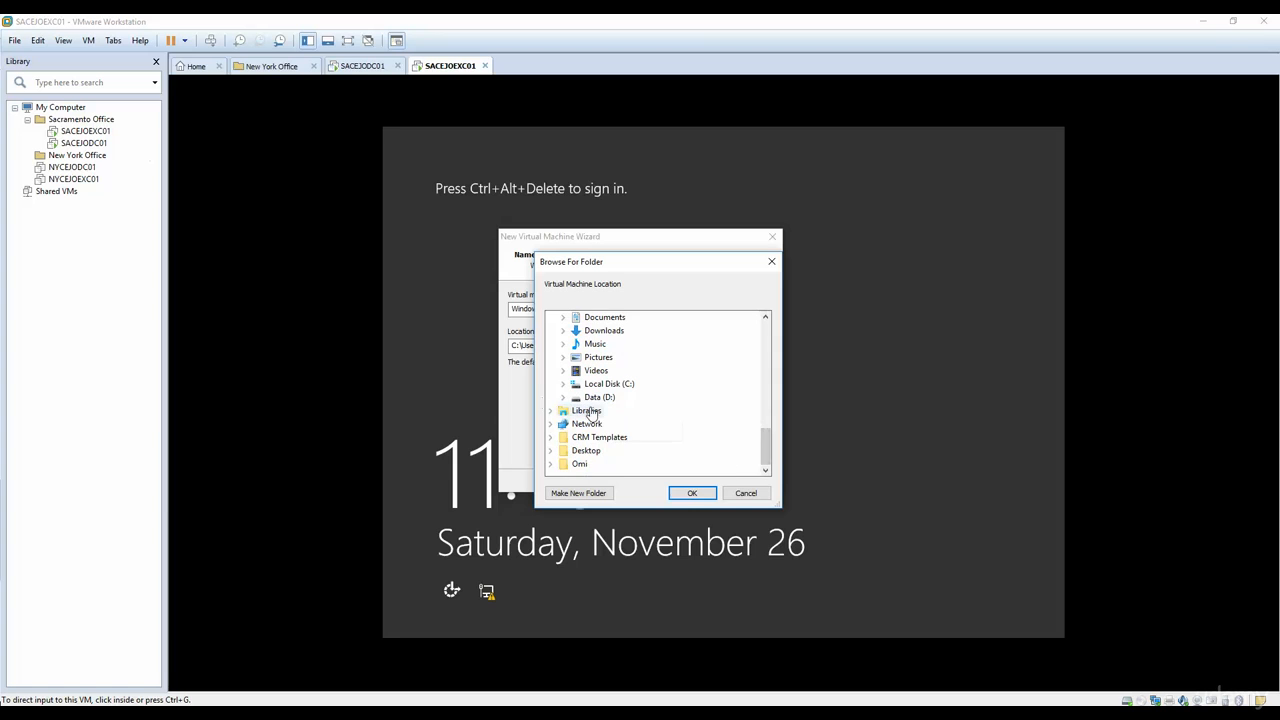
left_click(561, 400)
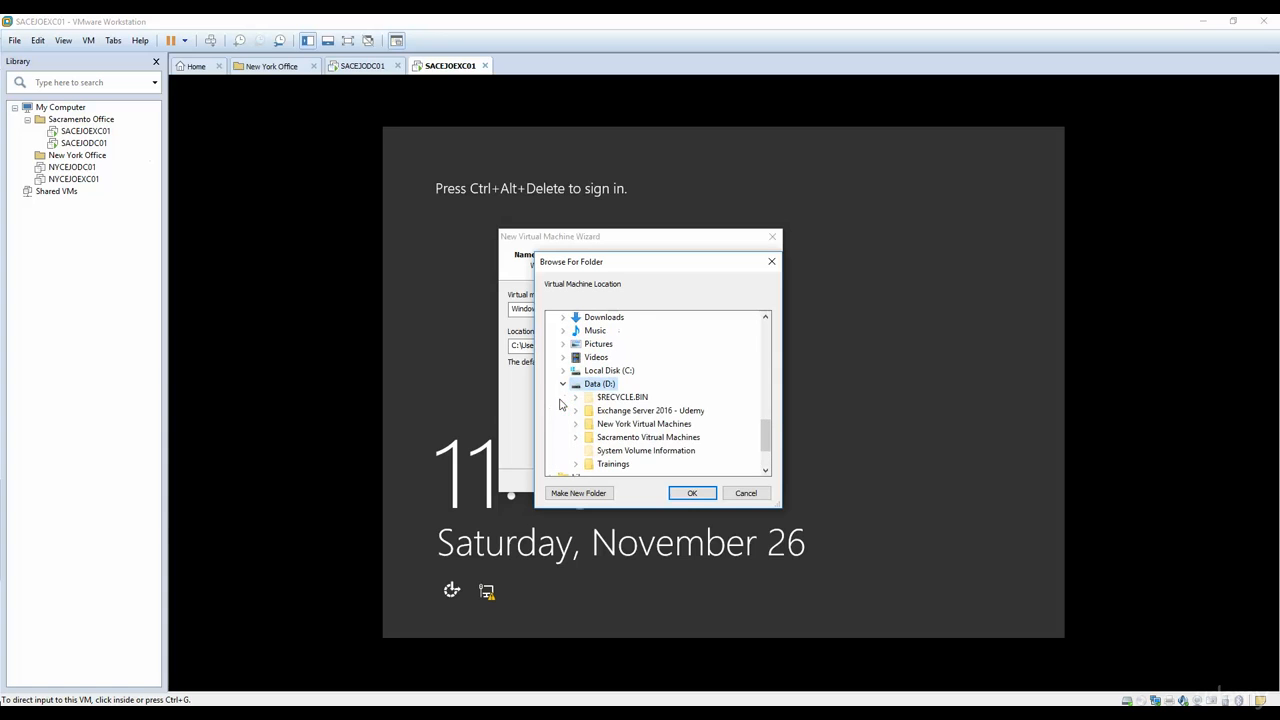
double_click(631, 443)
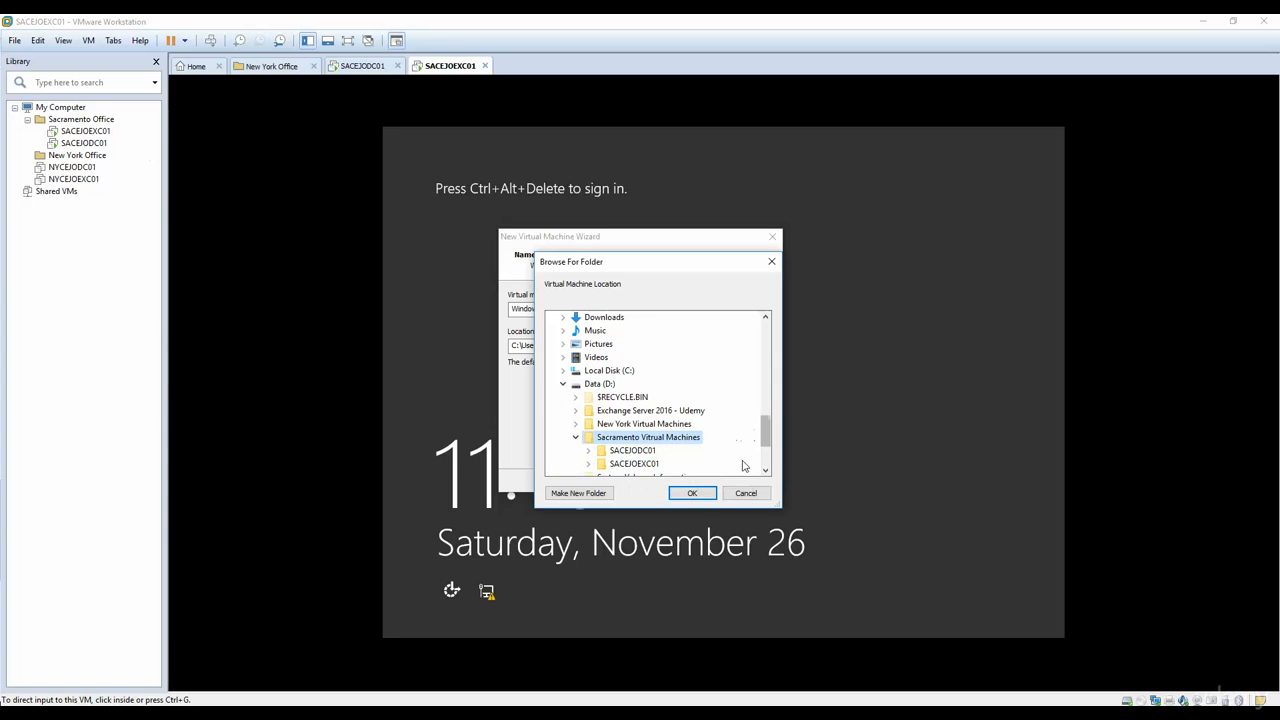
Step: Create a SACEJOFINL01 subfolder in Sacramento Vitrual Machines and use it as the virtual machine's location
left_click(585, 494)
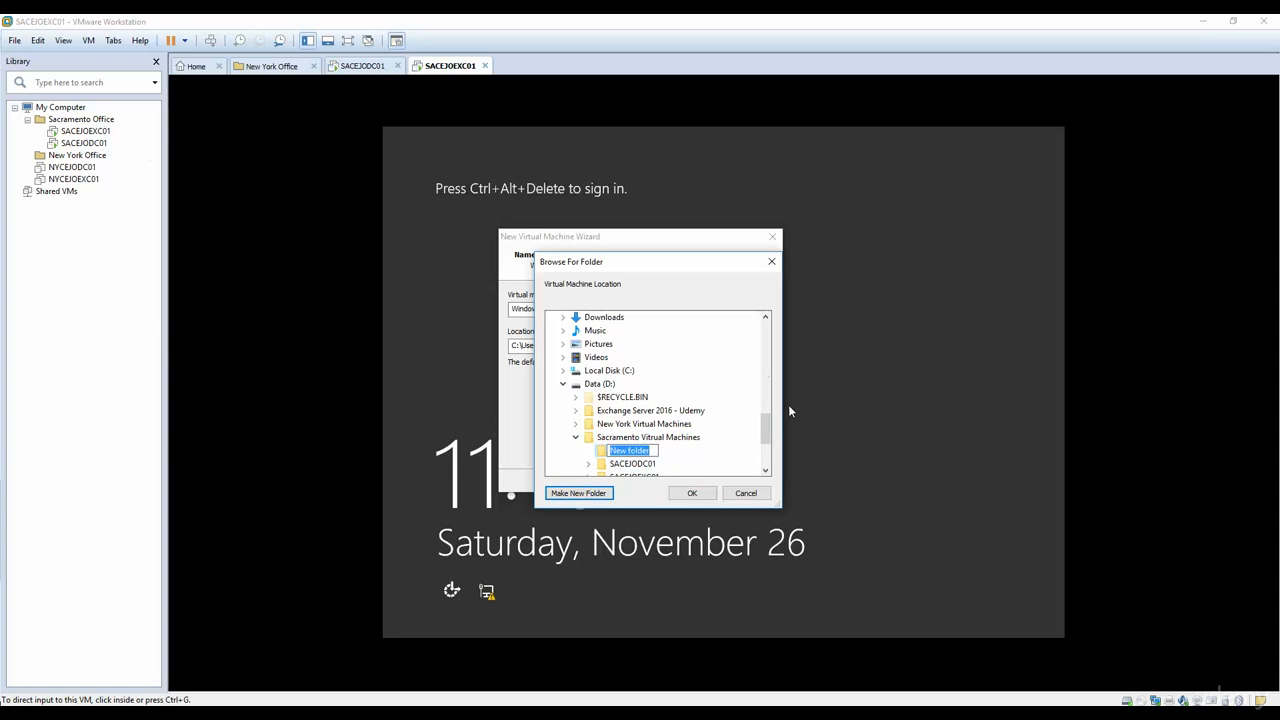
left_click_drag(766, 429, 766, 442)
right_click(629, 384)
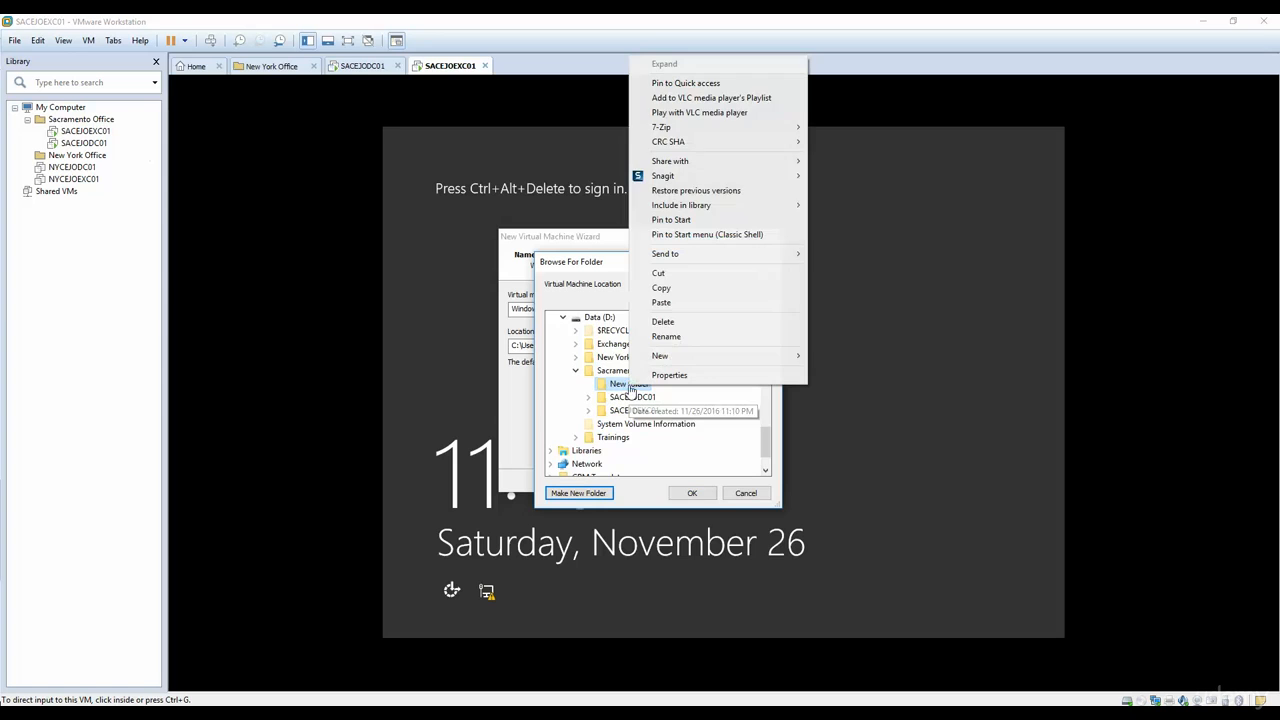
left_click(671, 338)
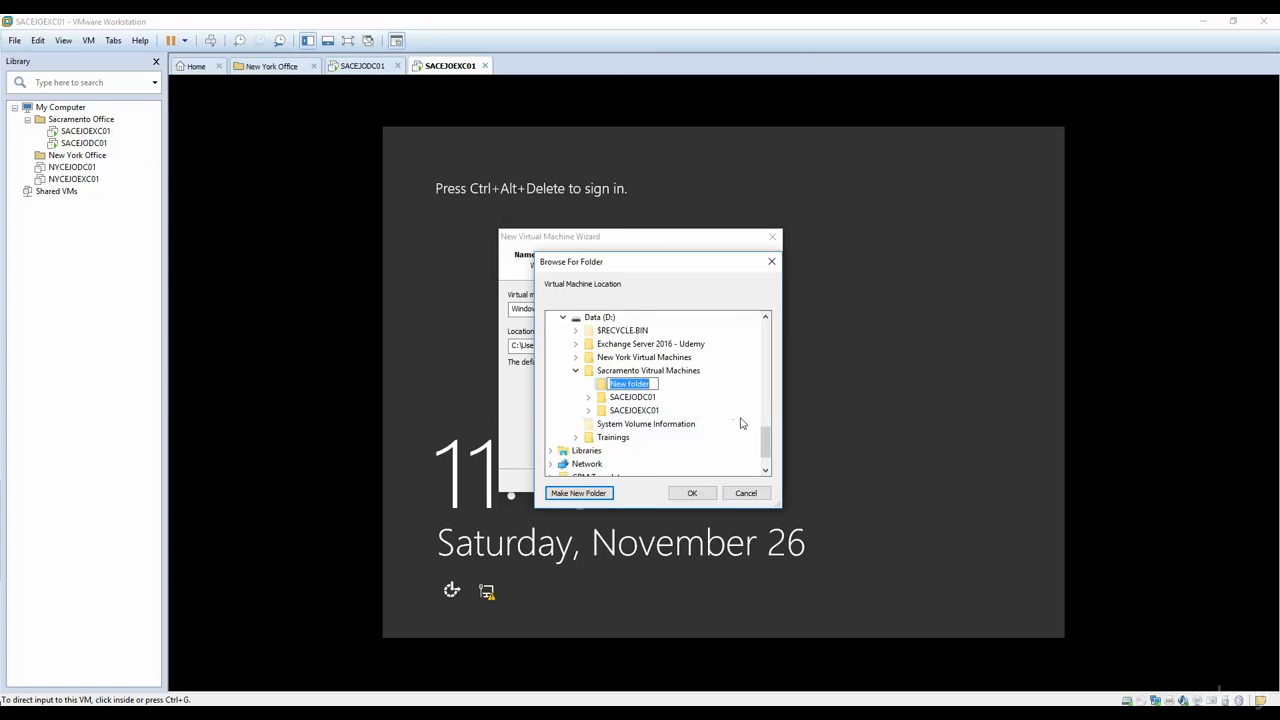
type("SACEJOFINL01")
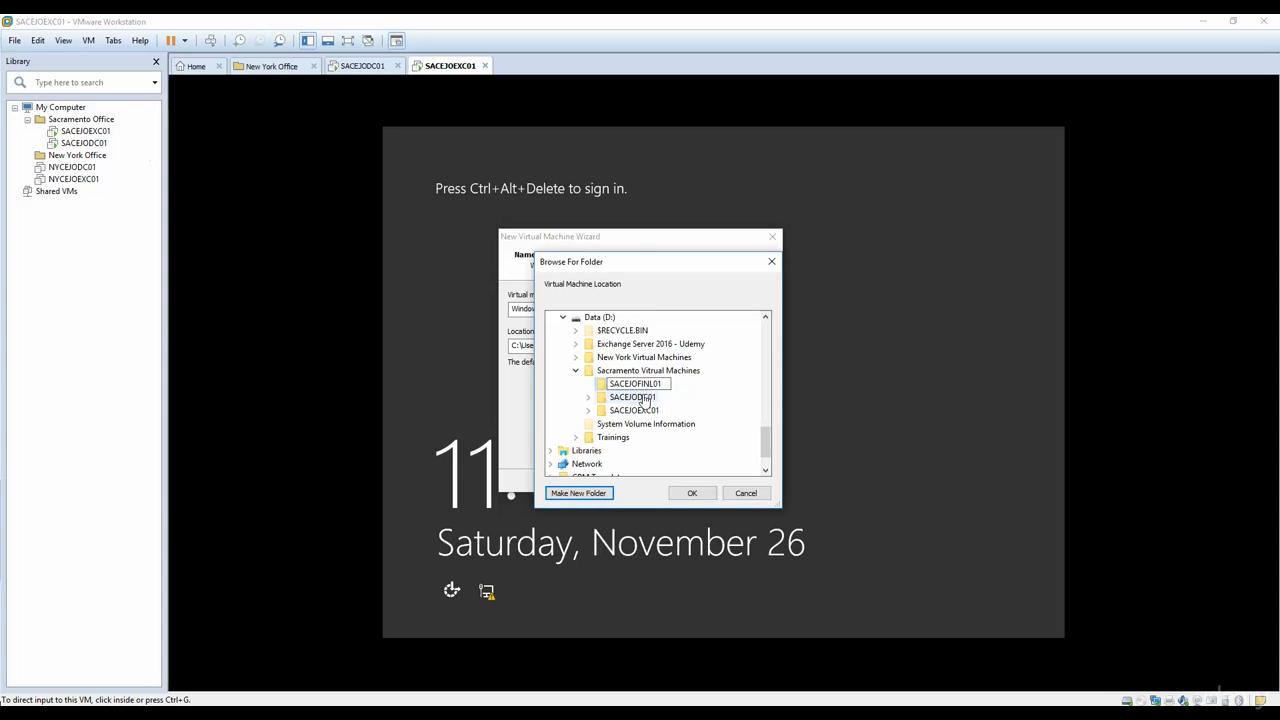
key("Return")
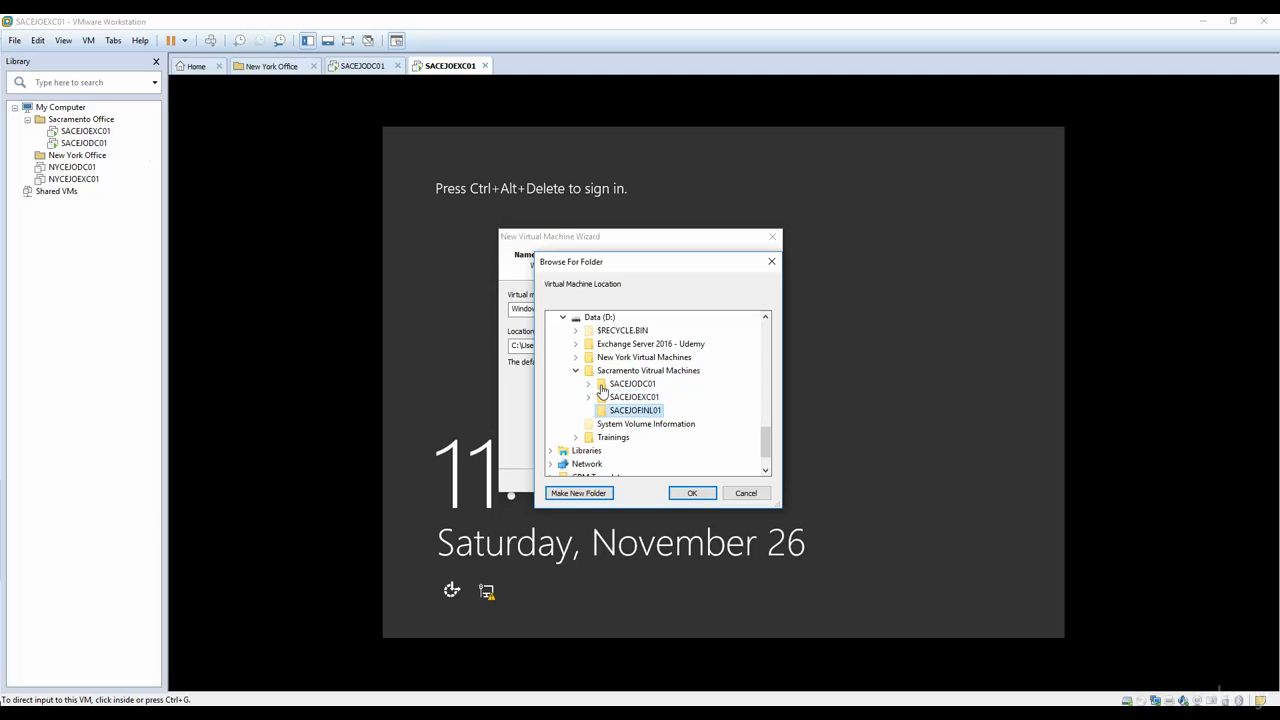
left_click(683, 492)
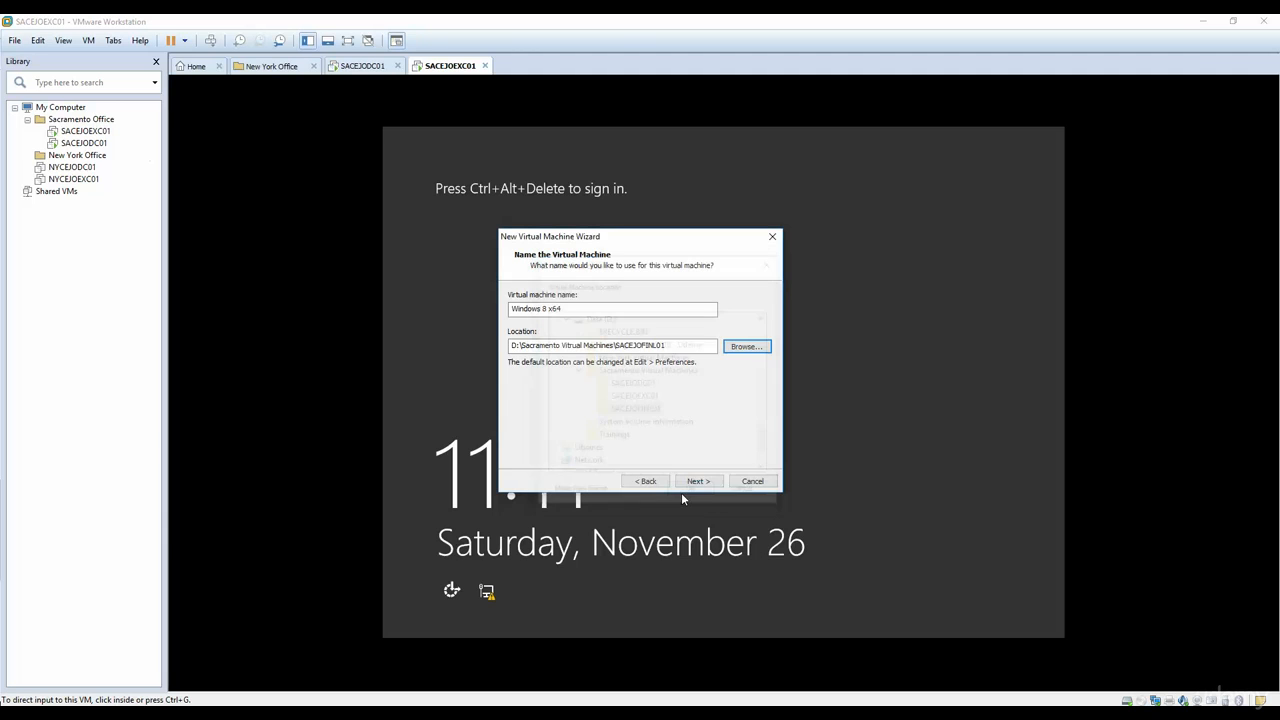
Step: Name the virtual machine SACEJOFINL01 by copying the folder name from its location path
left_click(581, 309)
left_click_drag(690, 346, 618, 345)
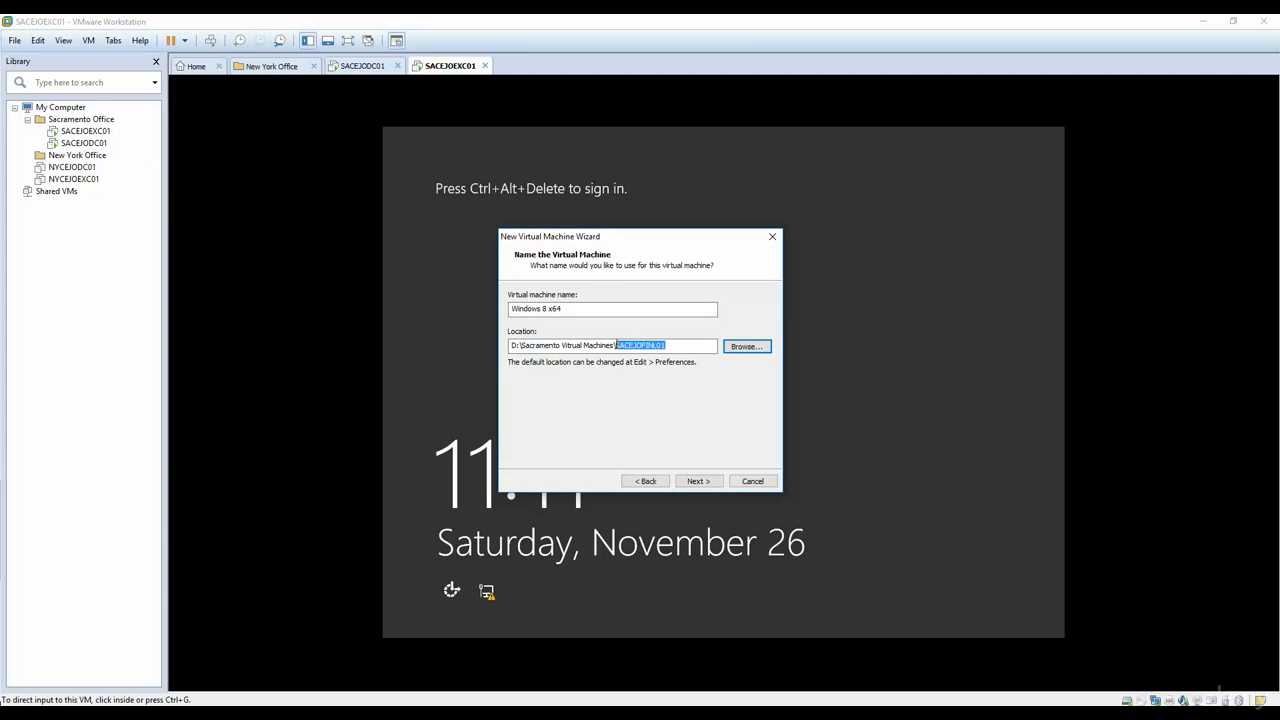
key("ctrl+c")
key("shift+Tab")
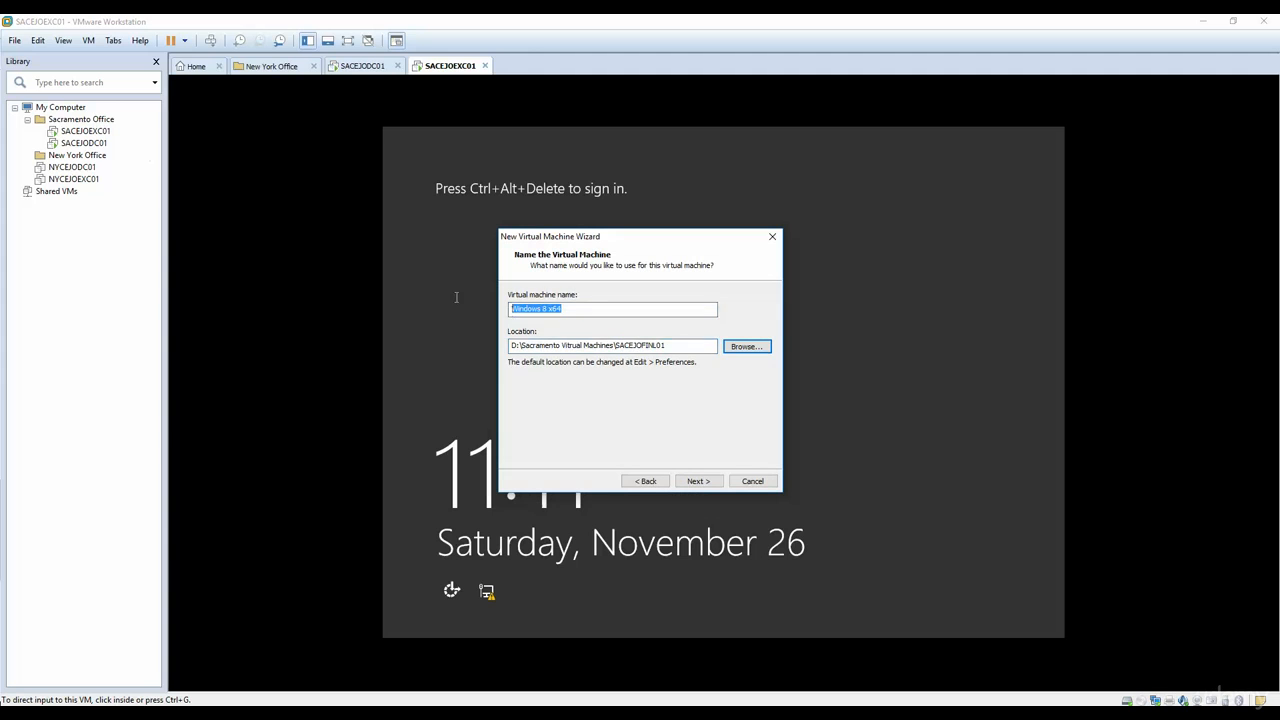
key("ctrl+v")
left_click(698, 481)
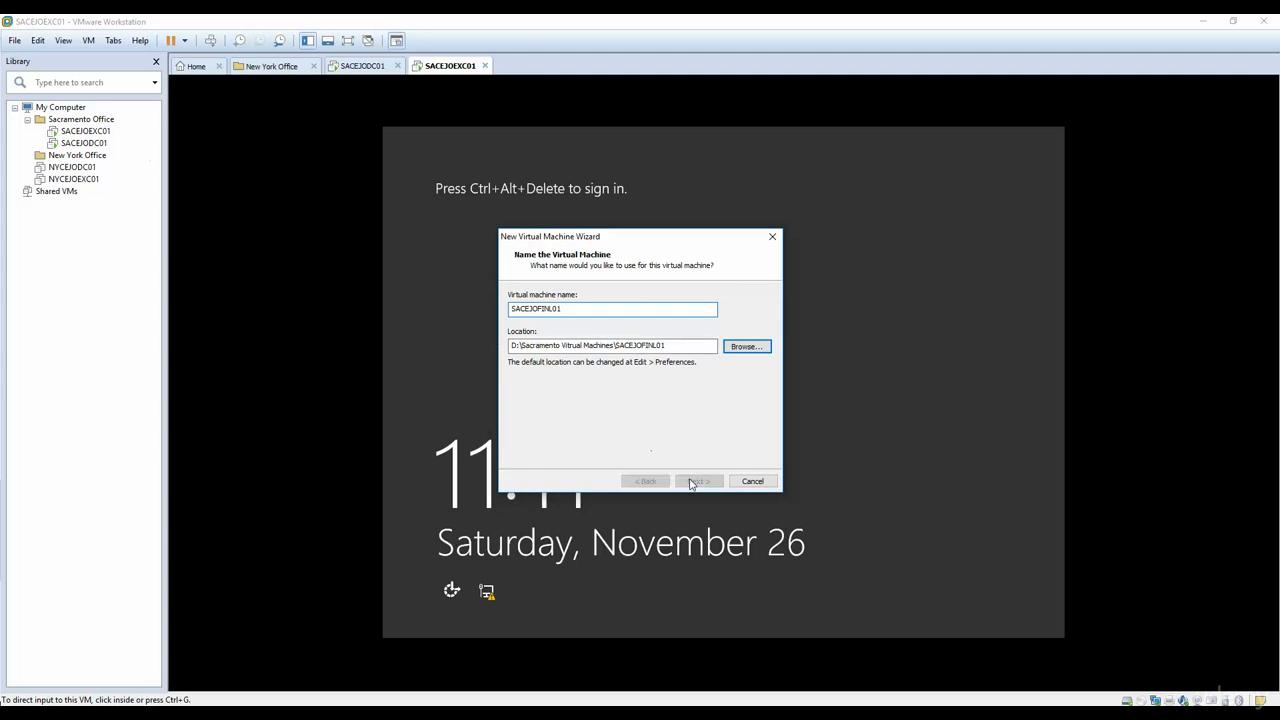
Step: Set the maximum disk size to 20 GB, keep the disk split, and create the virtual machine
double_click(632, 326)
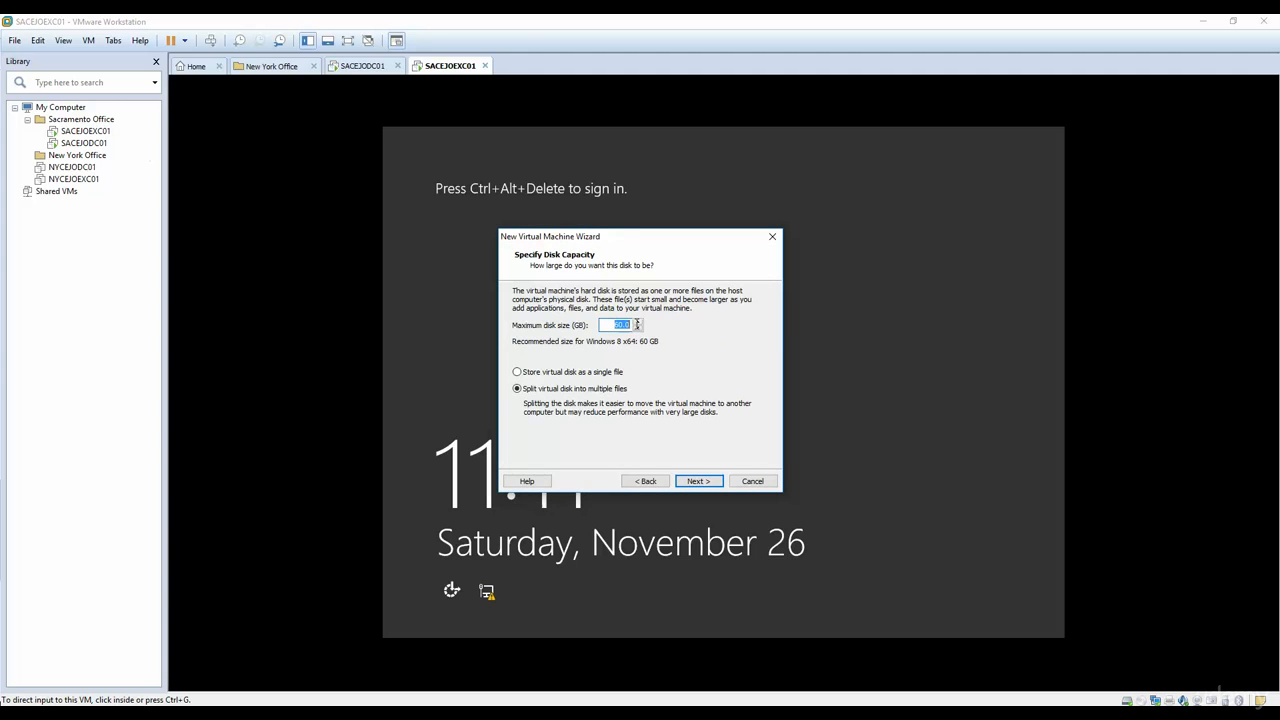
type("1")
left_click(699, 481)
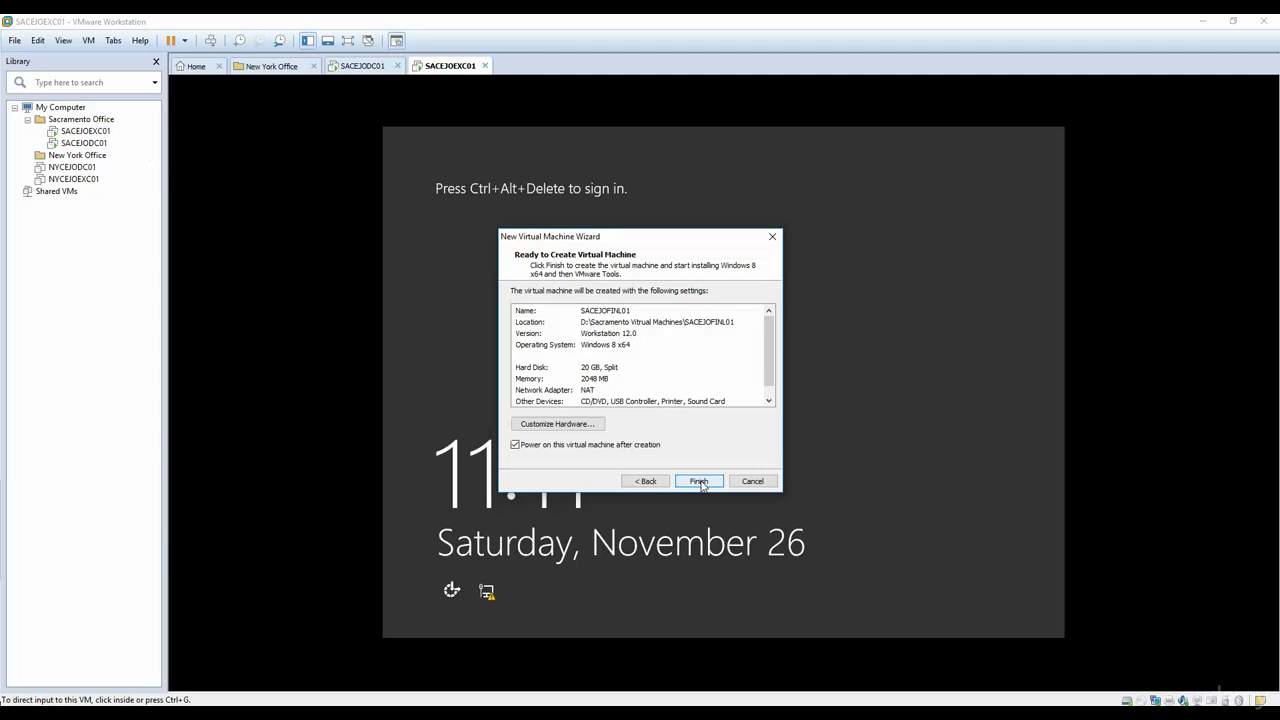
left_click(699, 481)
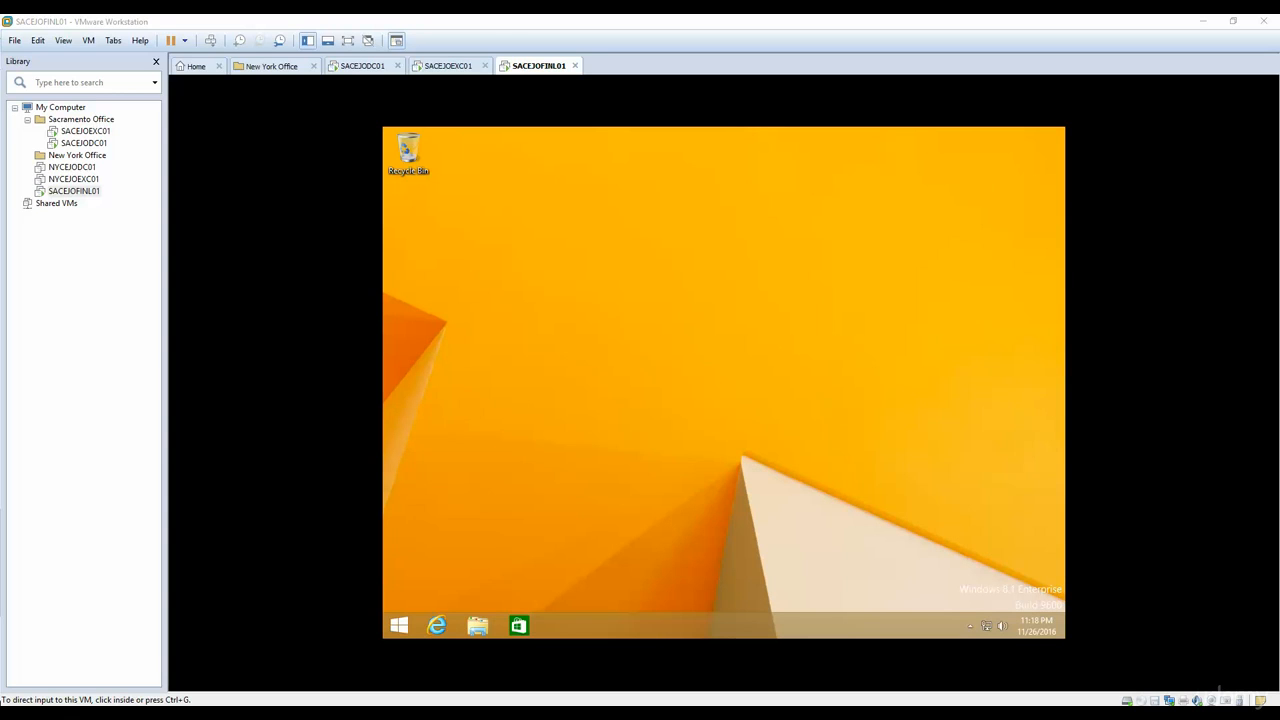
Step: Set the network adapter of the SACEJOFINL01 virtual machine to Host-only
left_click(390, 315)
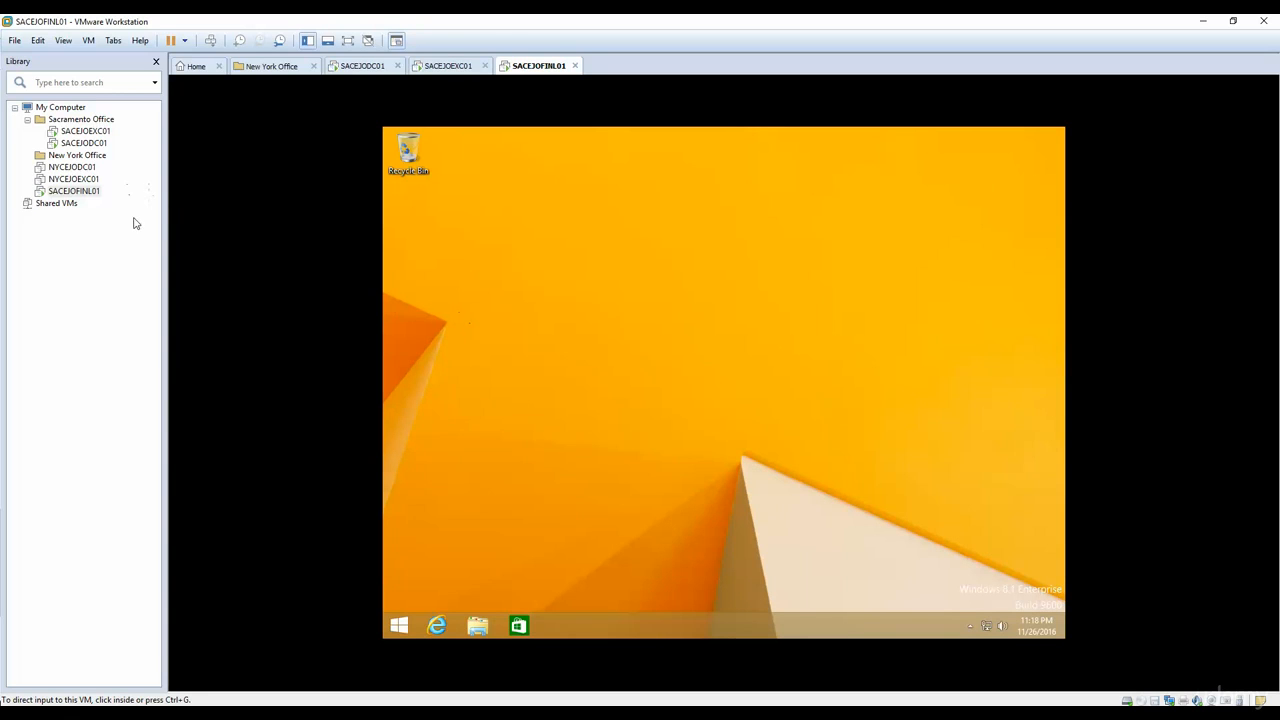
right_click(60, 191)
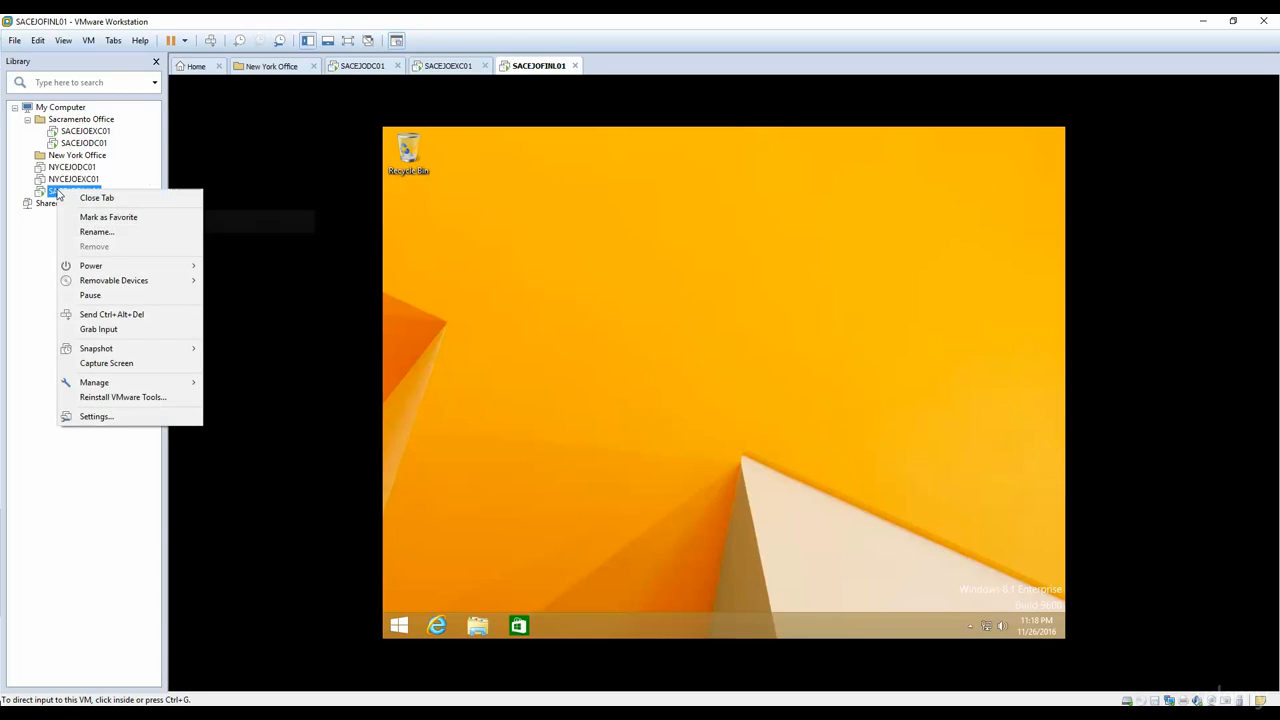
left_click(95, 416)
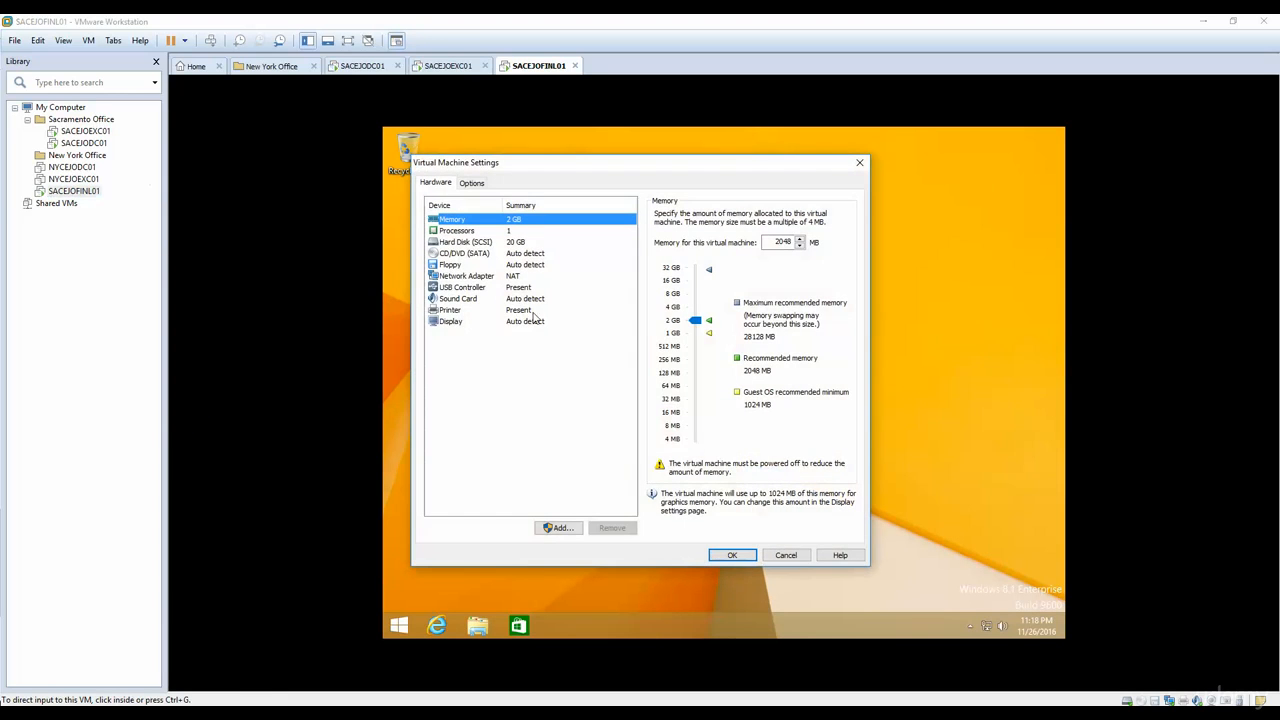
left_click(462, 276)
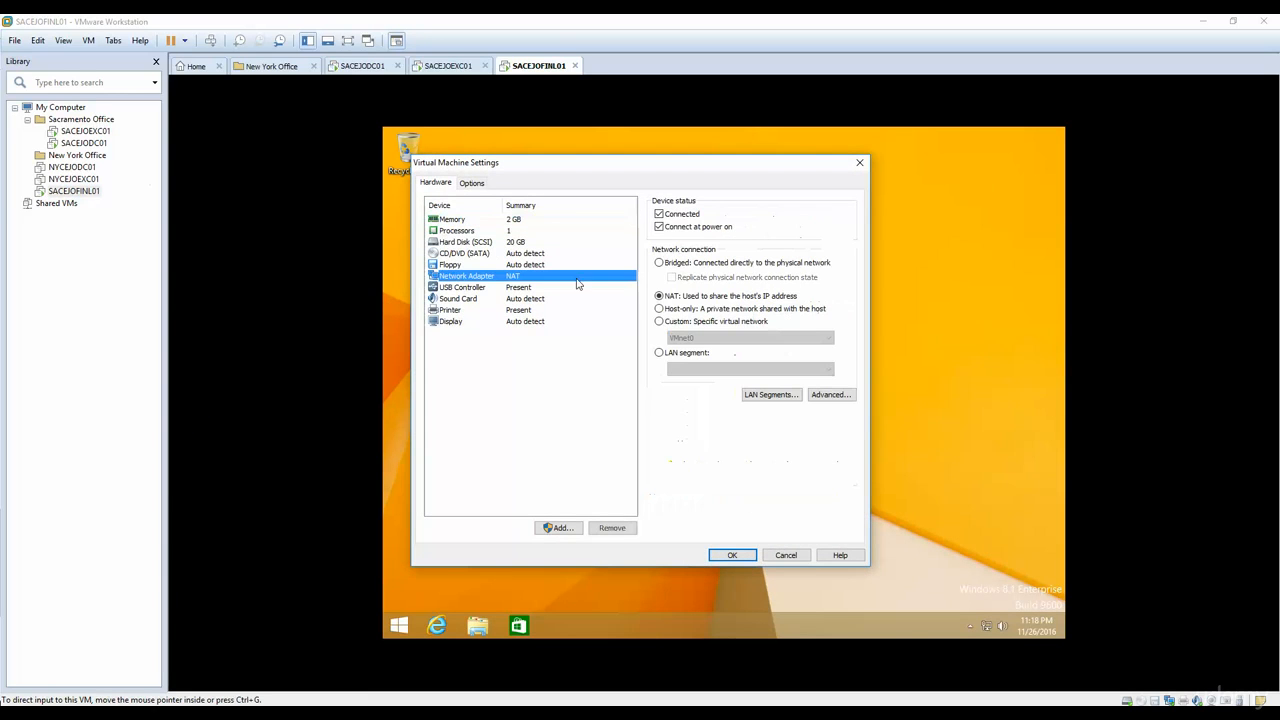
left_click(659, 309)
left_click(722, 556)
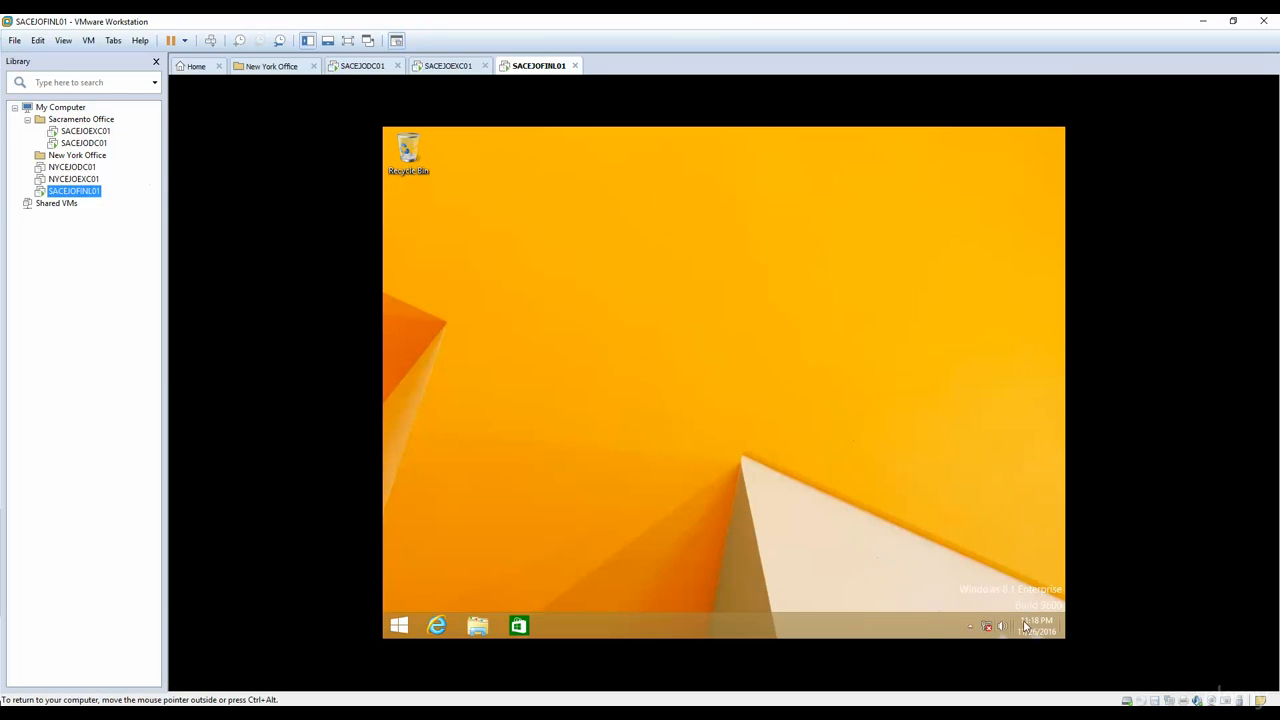
Step: Open the properties of the Ethernet0 adapter in the guest's network connections
right_click(983, 622)
left_click(977, 616)
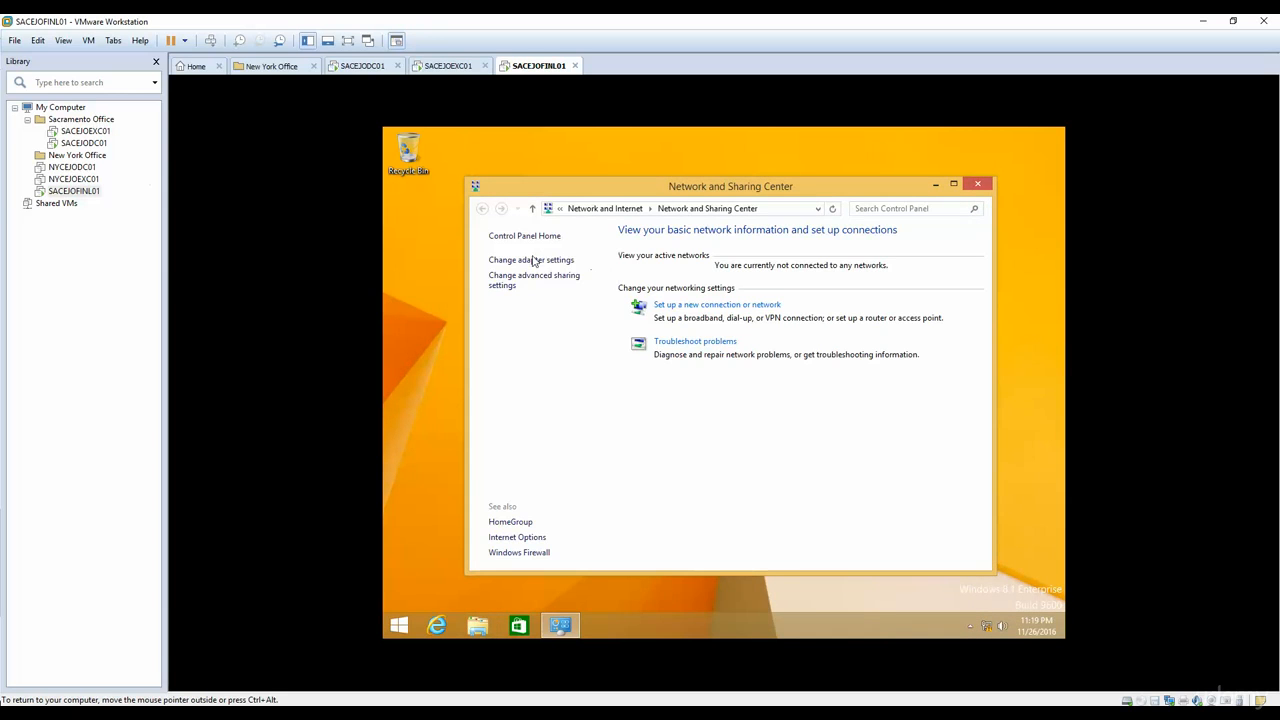
left_click(534, 260)
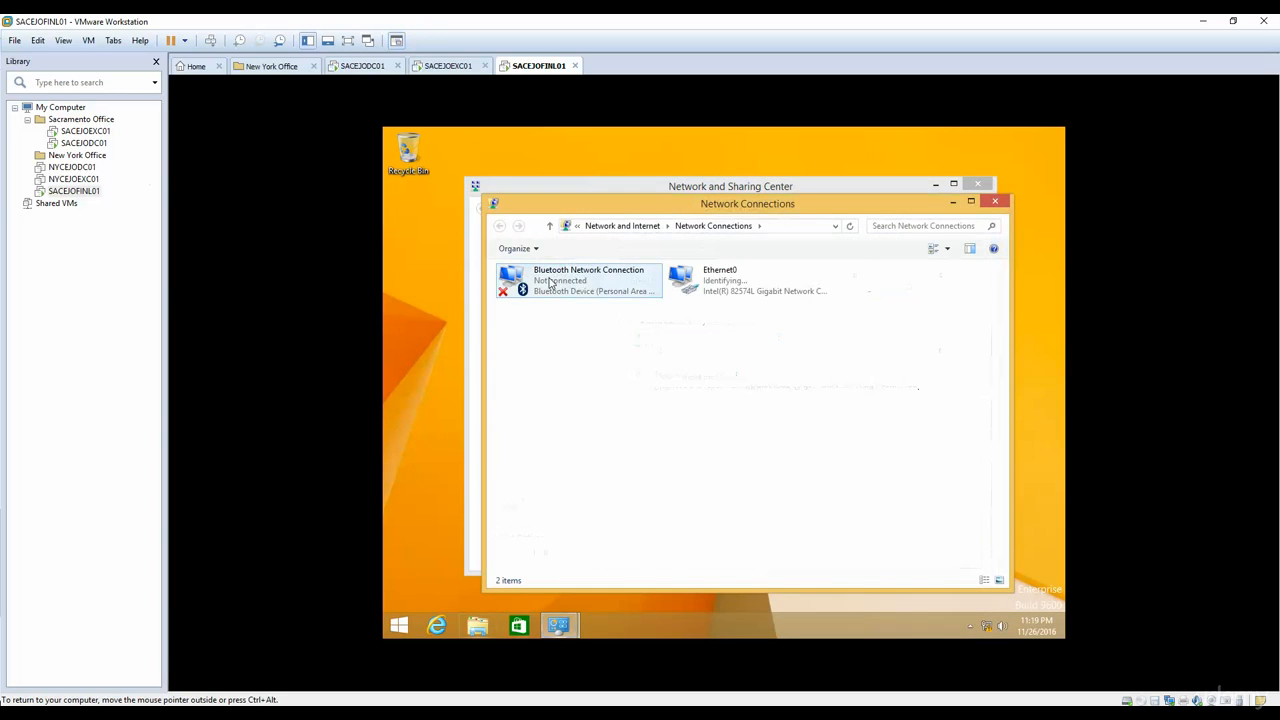
left_click(709, 284)
right_click(711, 297)
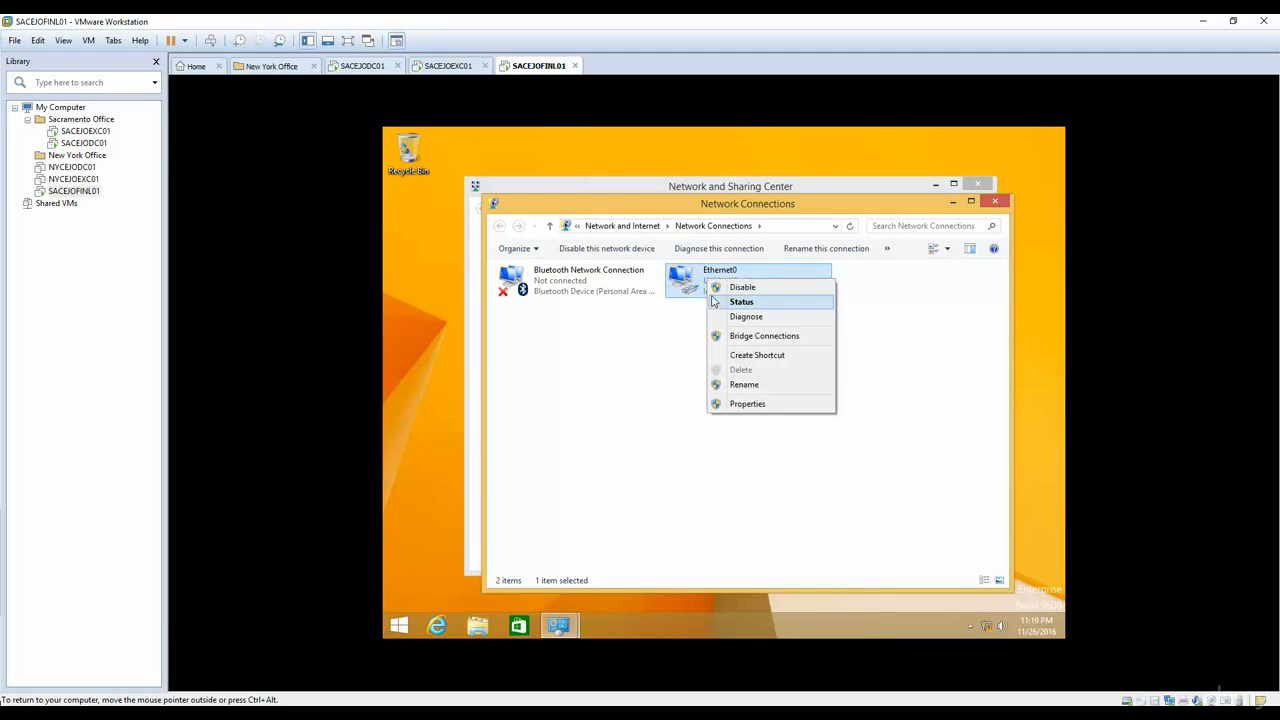
left_click(738, 404)
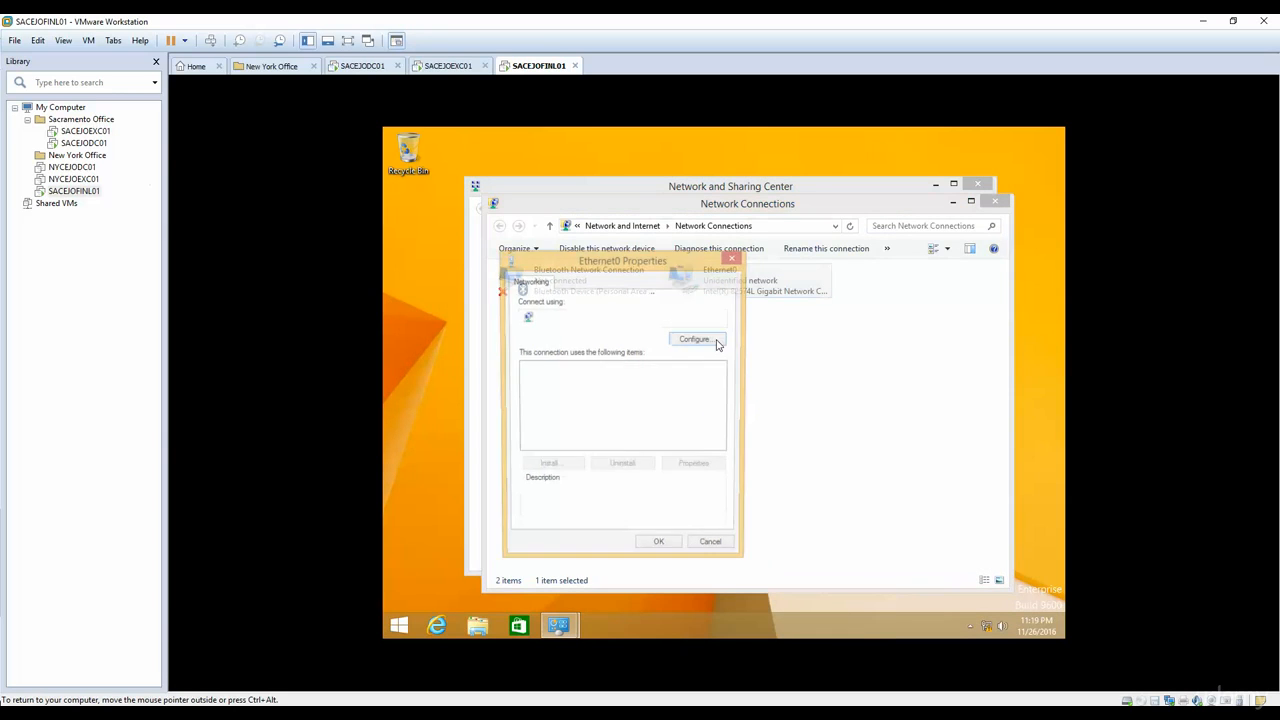
Step: Give Ethernet0's IPv4 protocol the static IP address 10.10.254.100 with subnet mask 255.255.255.0
scroll(717, 447, "down", 1)
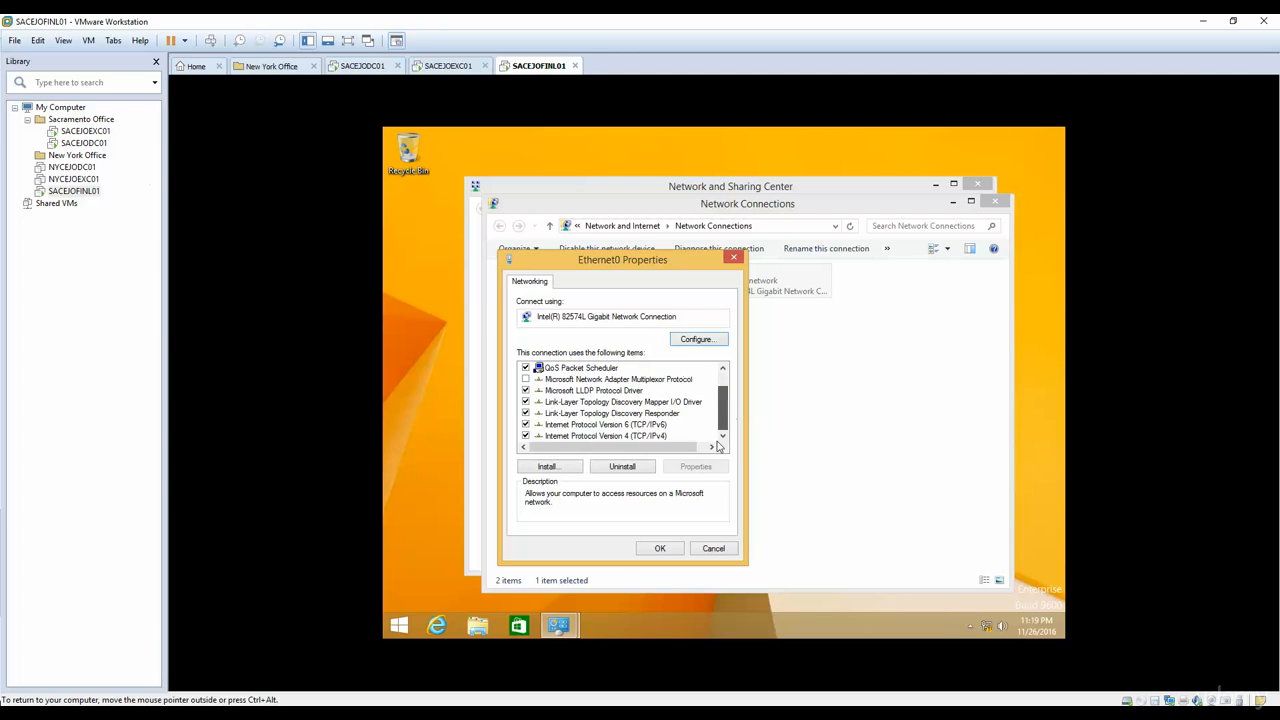
double_click(605, 436)
left_click(612, 407)
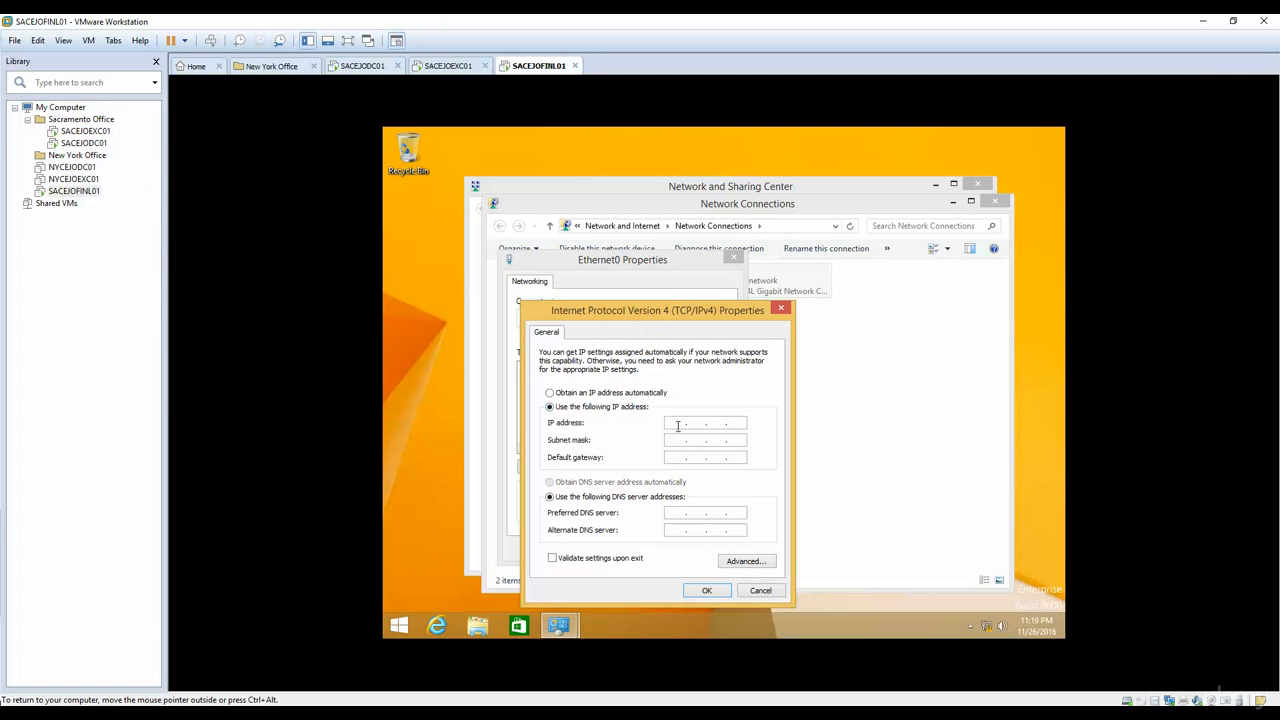
left_click(677, 424)
type("10 . 10 . 254 . 100")
key("Tab")
type("255.255.255")
key("Tab")
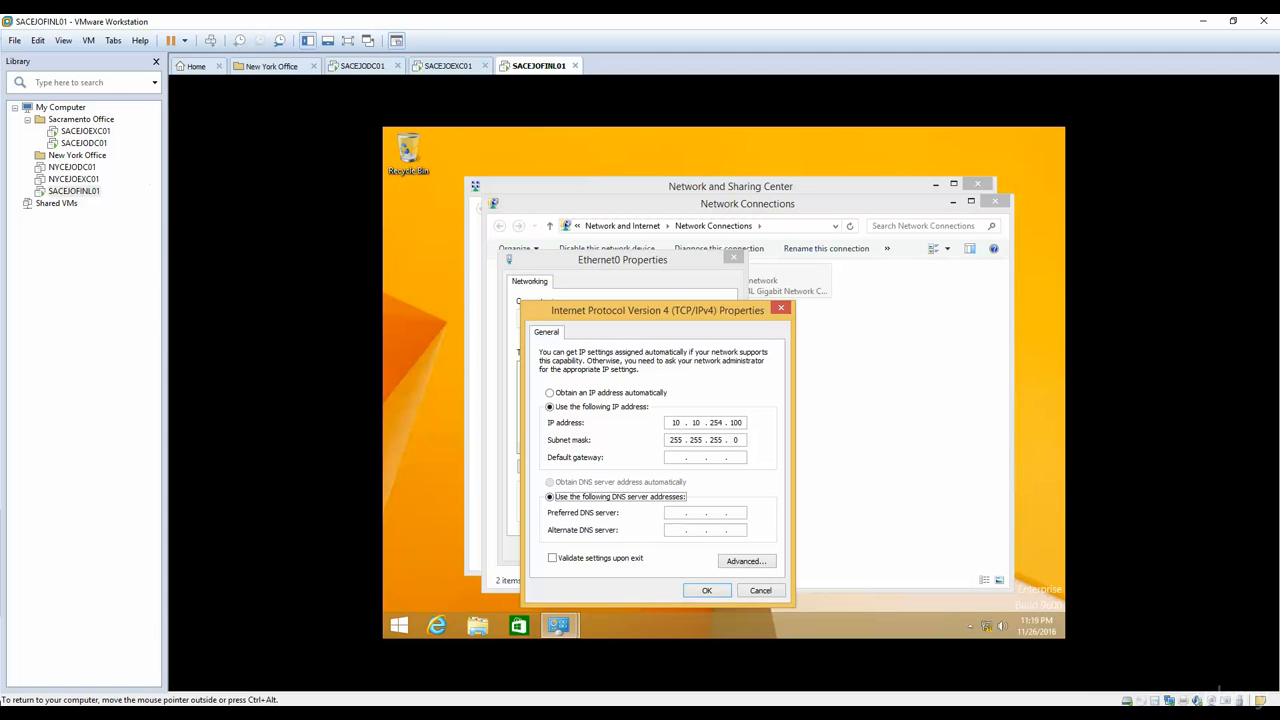
Step: Set Ethernet0's preferred DNS server to 10.10.254.53 and alternate to 10.10.254.54, apply the settings and close the network windows
key("Tab")
type("10.10.254")
type("53")
type("10.10.254")
type("54 . 5")
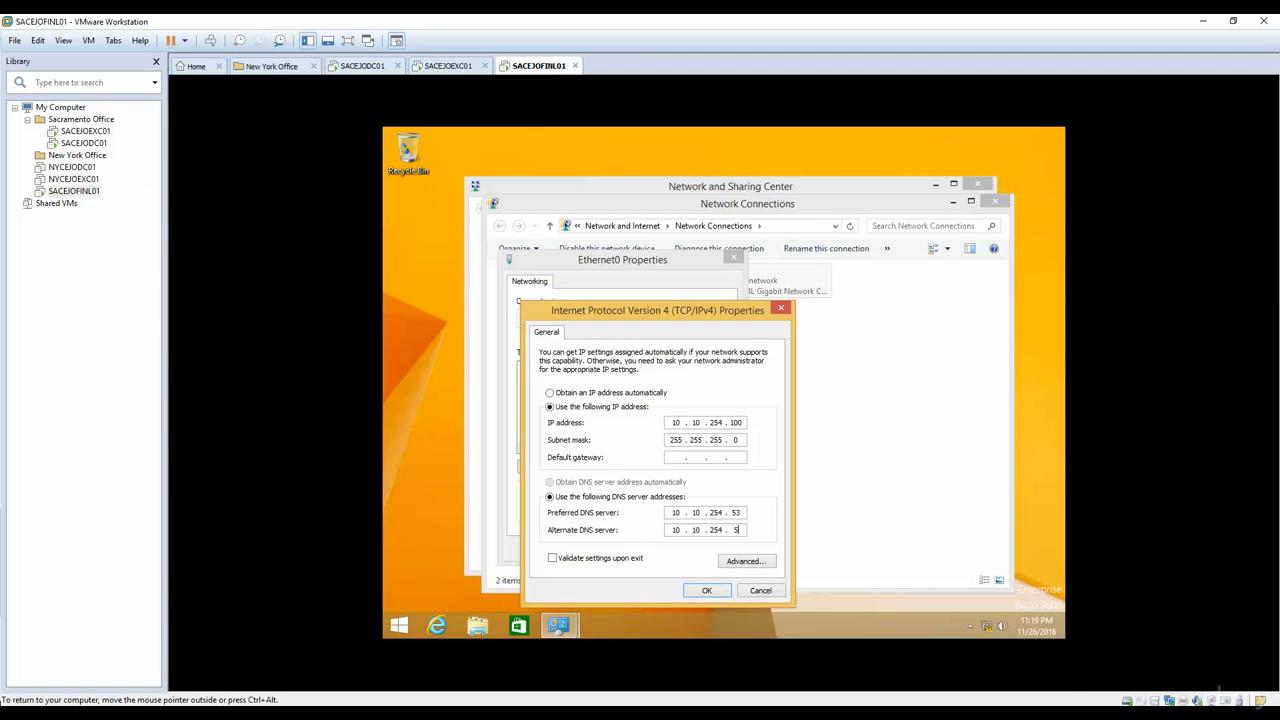
type("4")
left_click(706, 591)
left_click(661, 550)
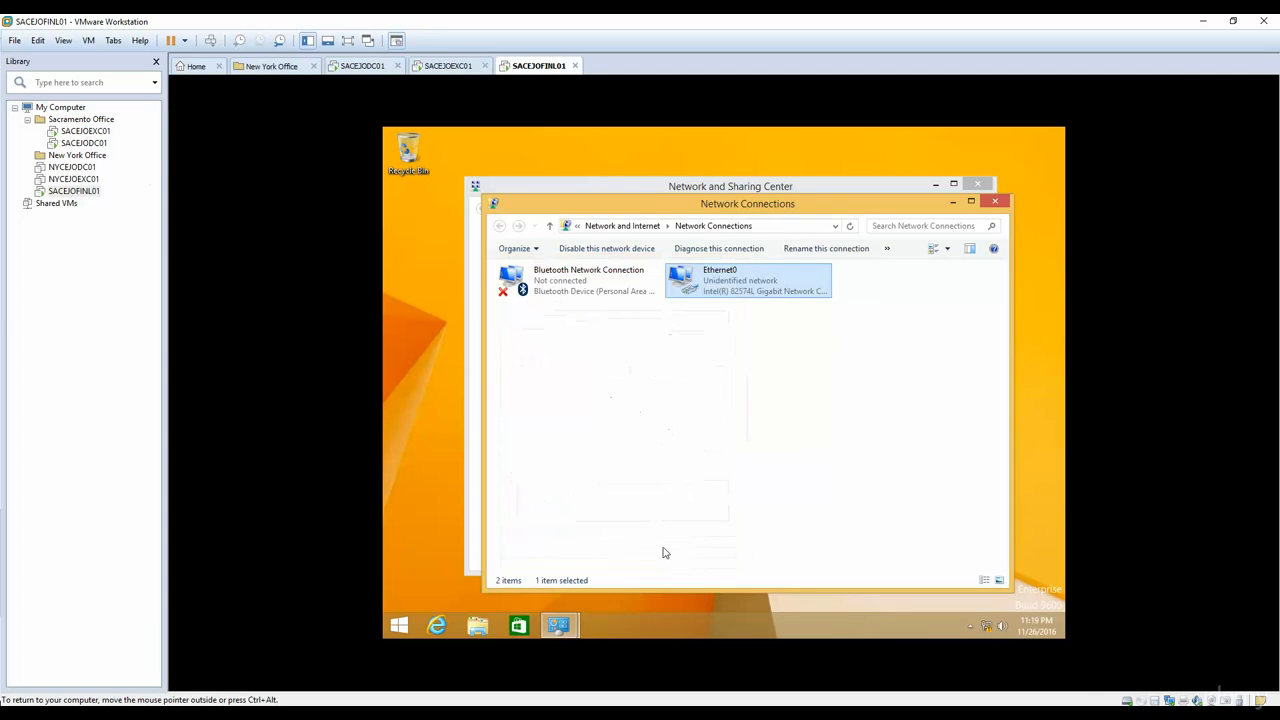
left_click(1003, 205)
left_click(979, 185)
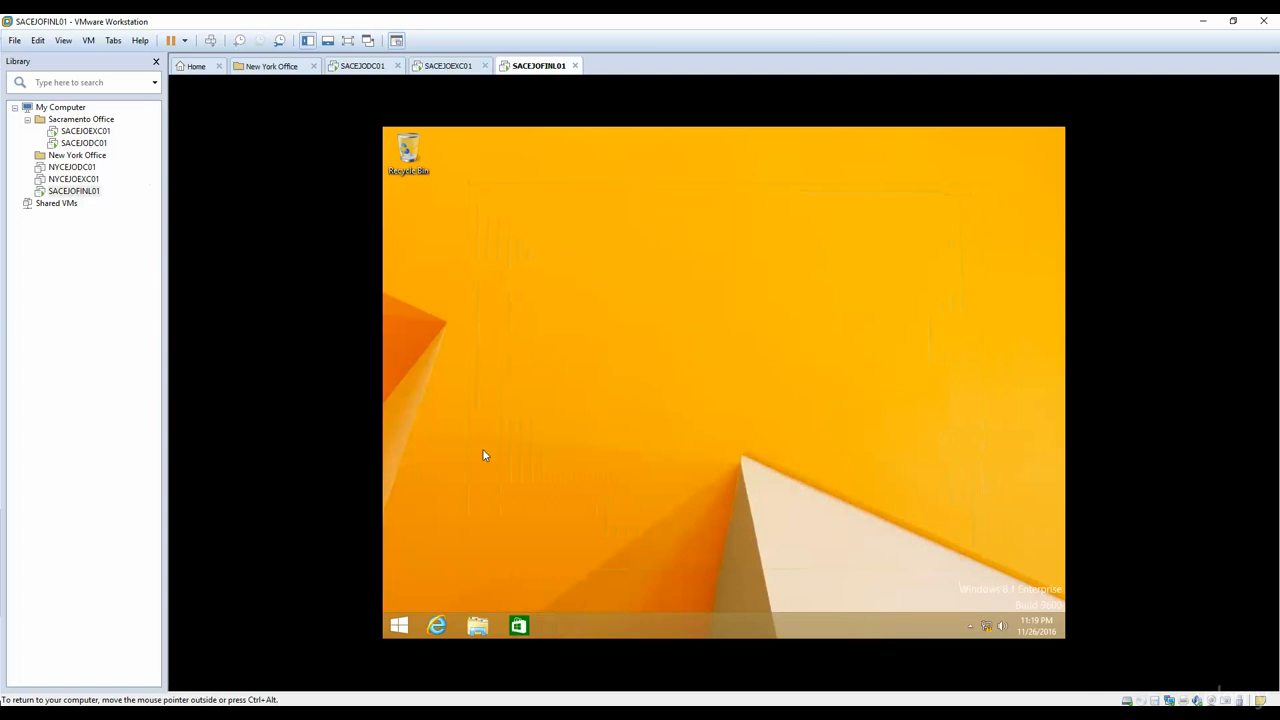
Step: Run nslookup in a Command Prompt on the guest to check its default DNS server
left_click(398, 625)
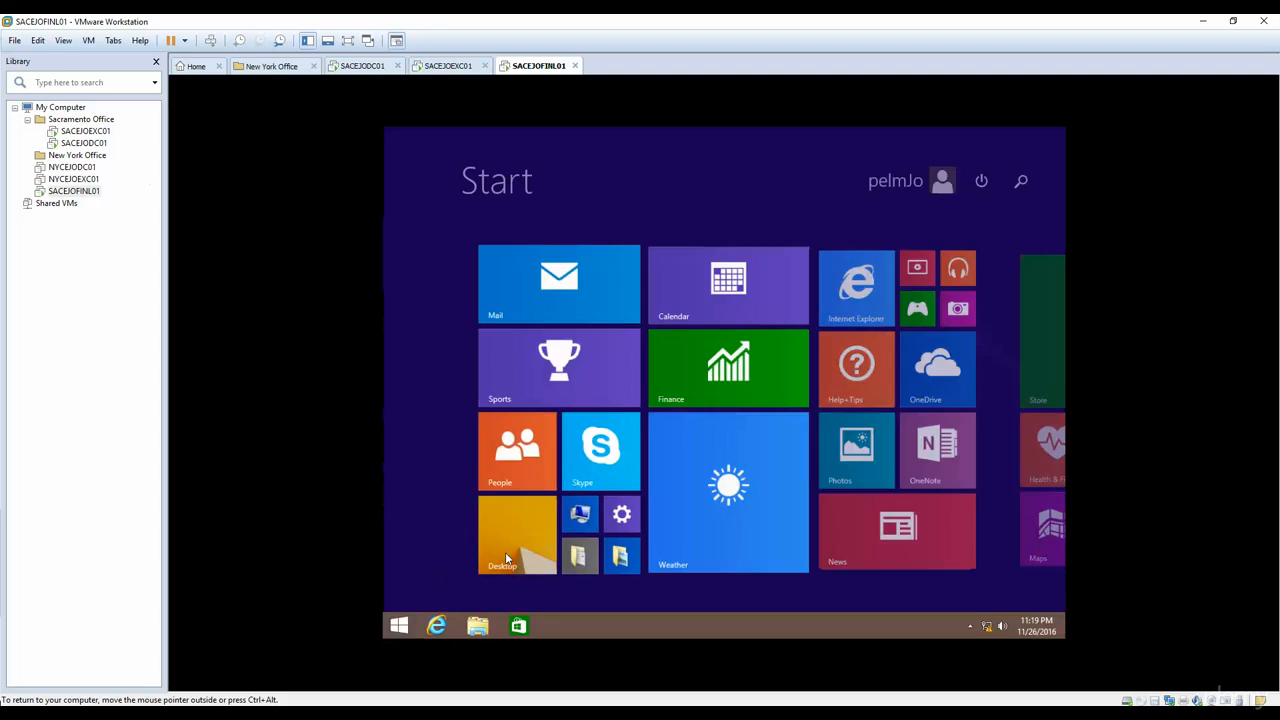
type("cmd")
key("Return")
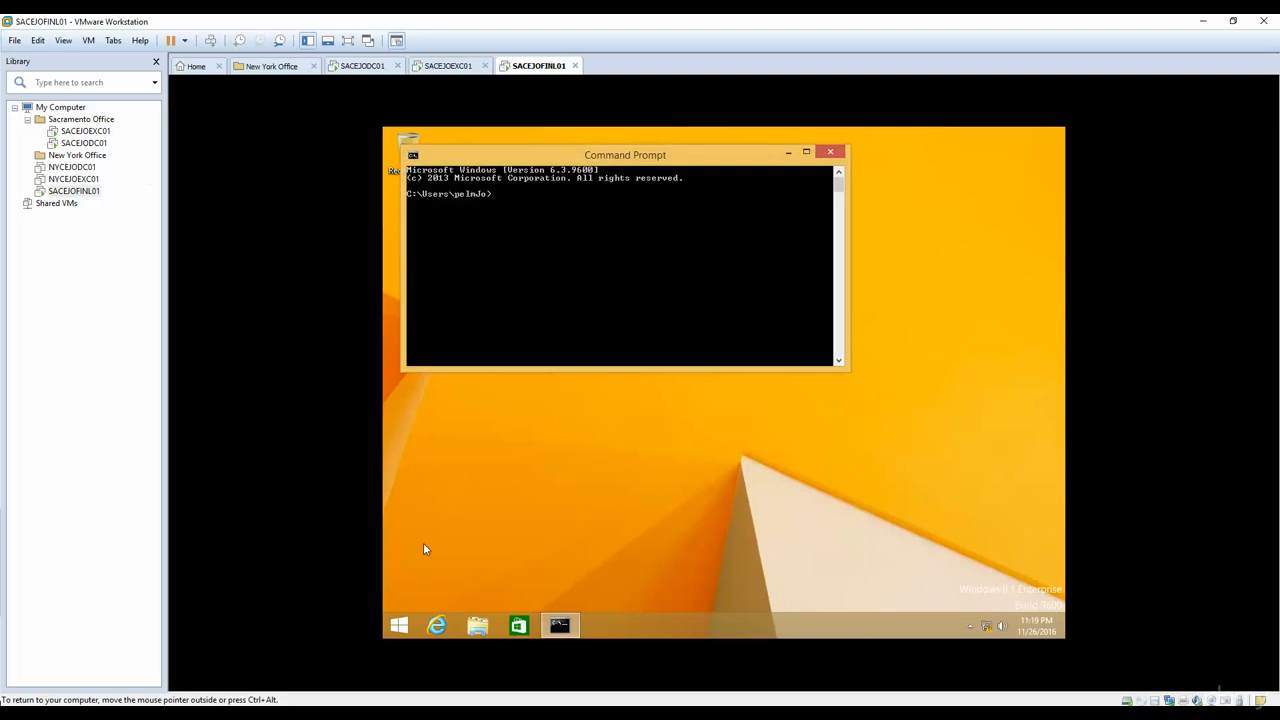
type("nslookup")
key("Return")
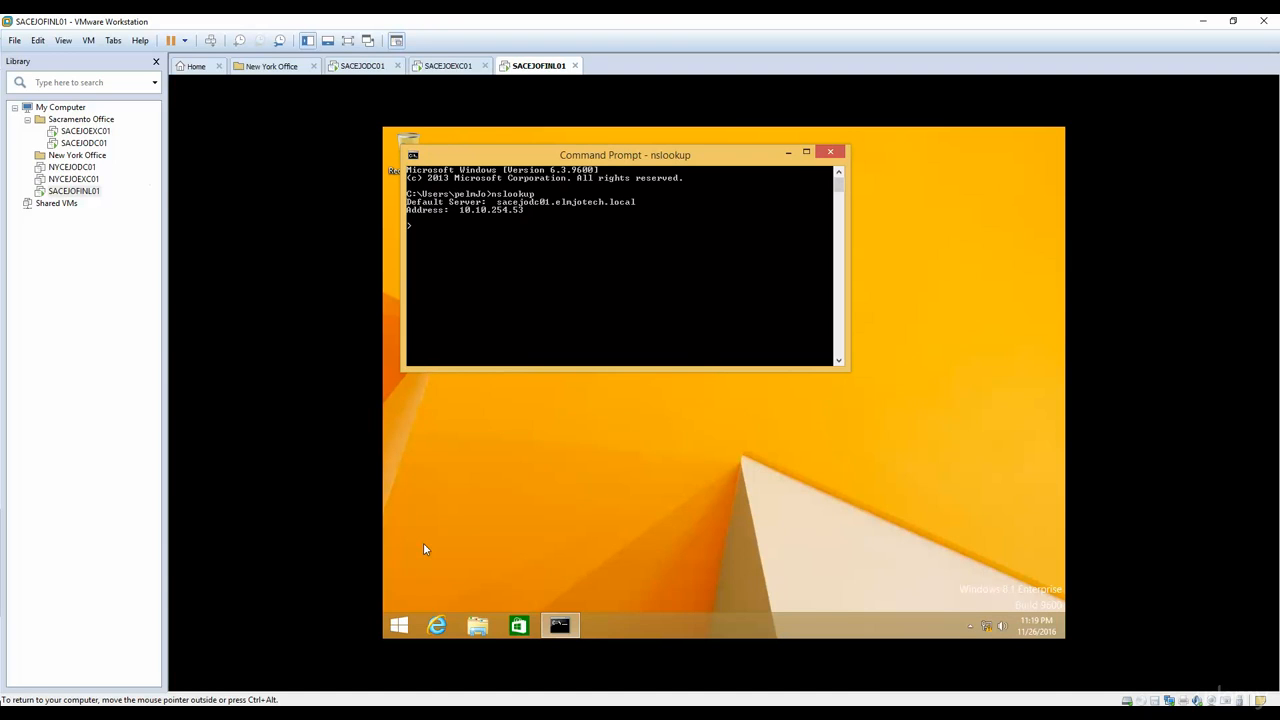
Step: Open the computer name and domain change settings from This PC's advanced system properties
left_click(398, 625)
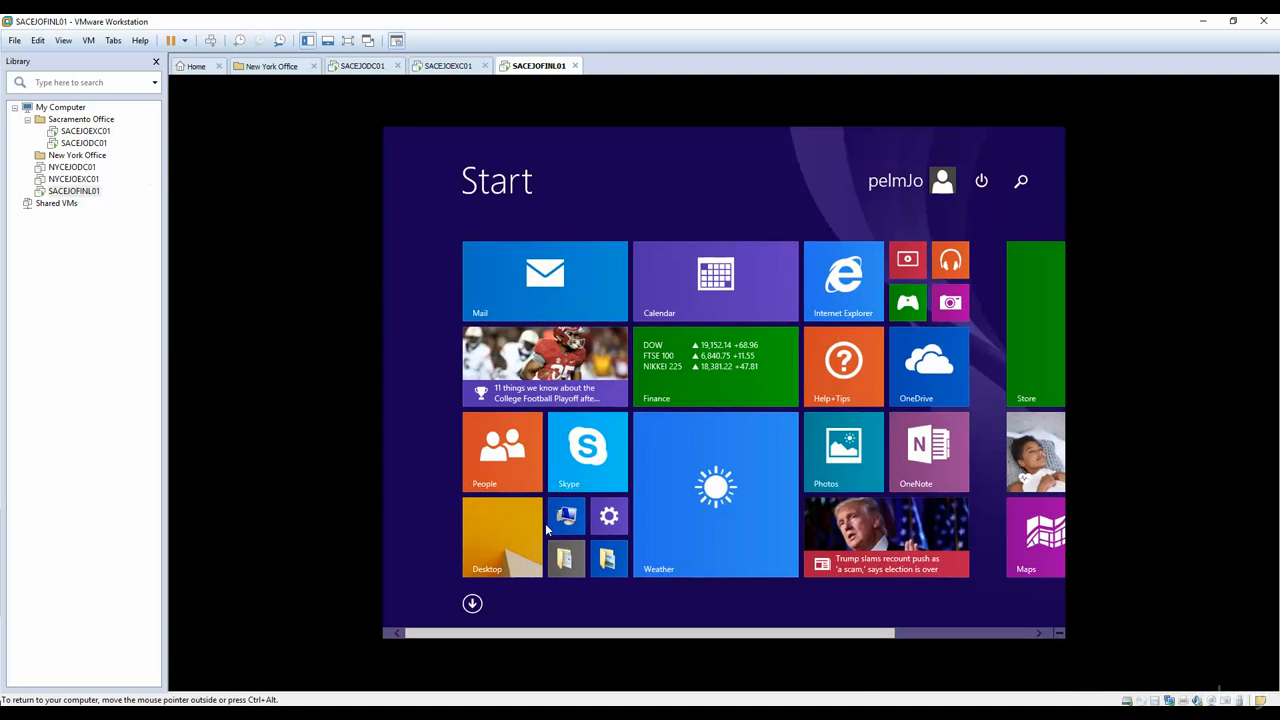
type("this PC")
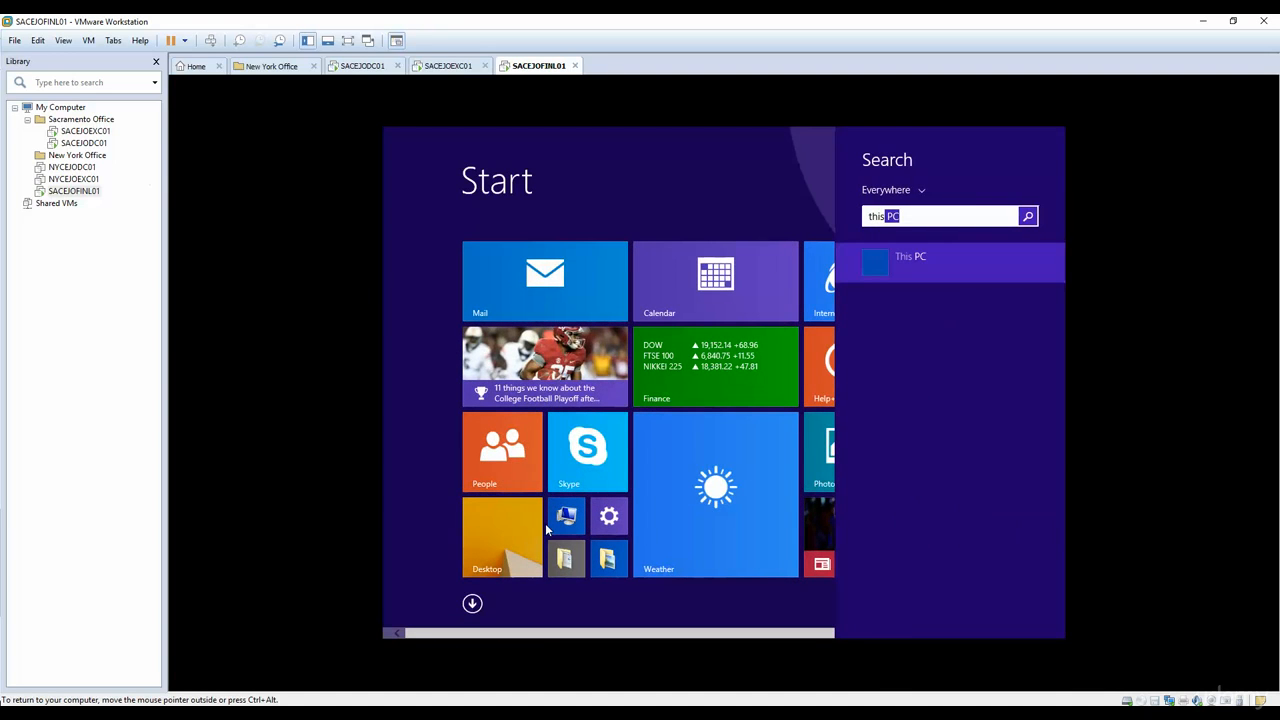
right_click(922, 271)
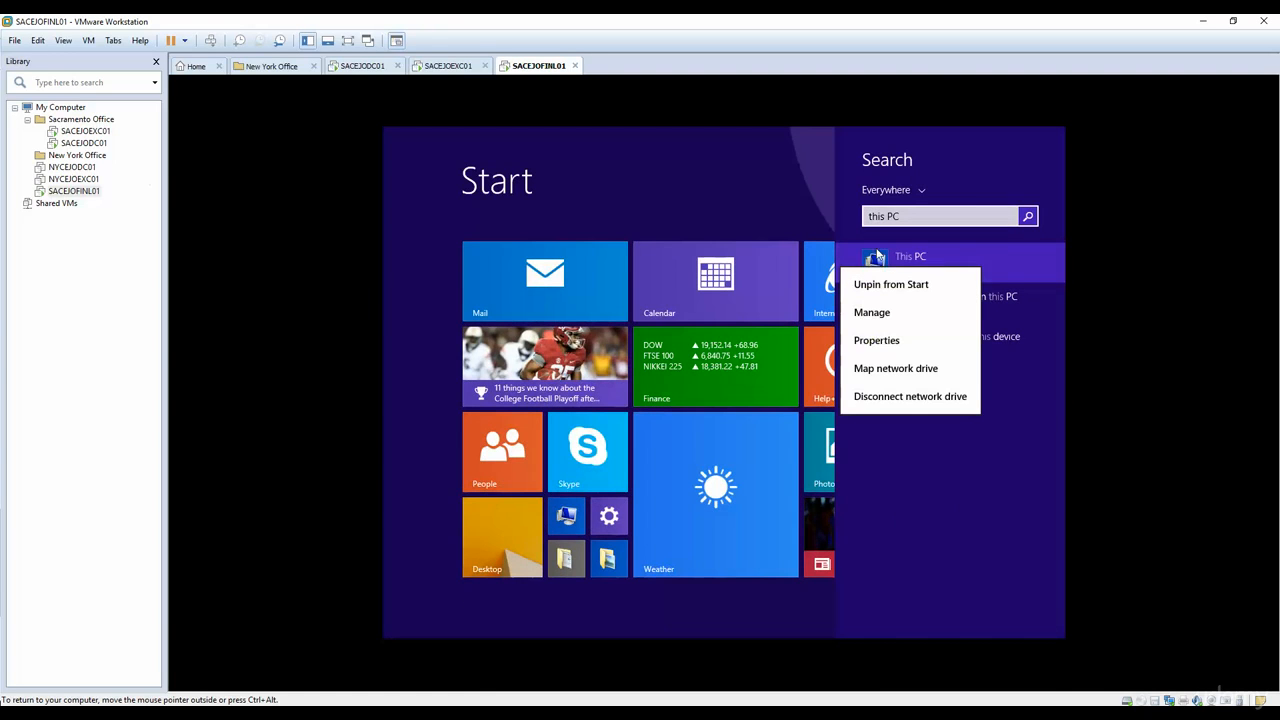
left_click(876, 340)
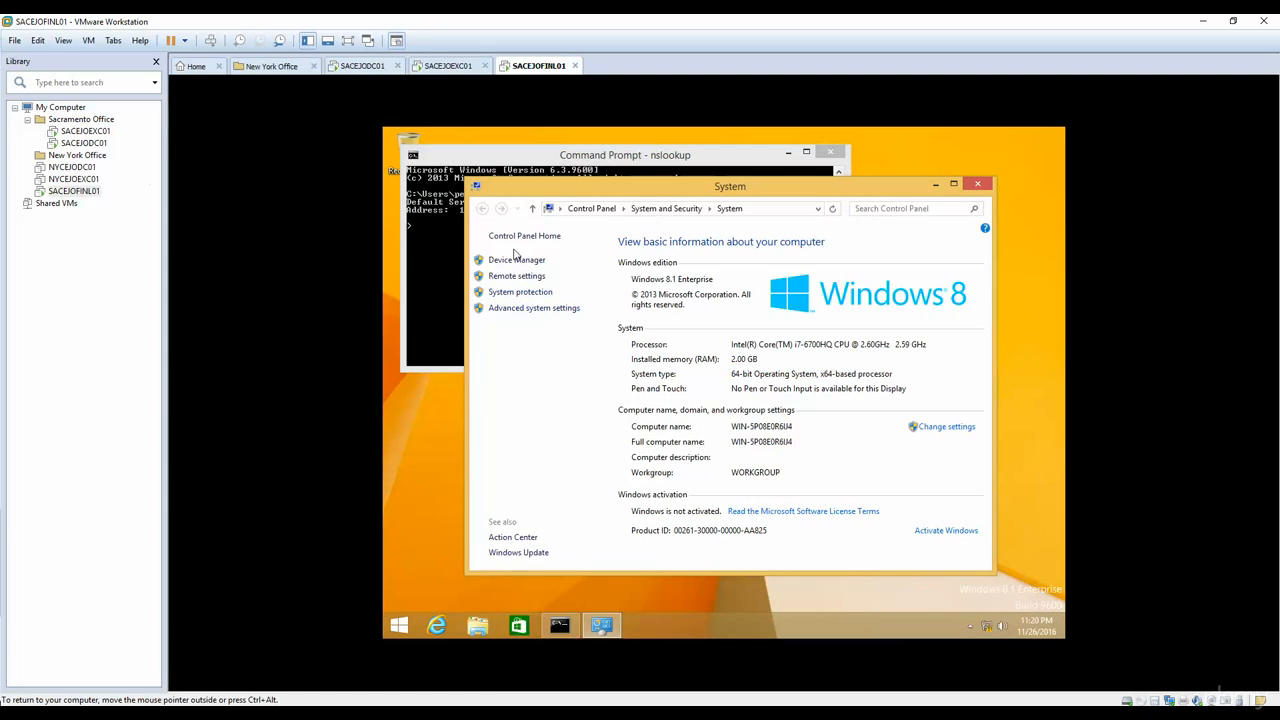
left_click(539, 309)
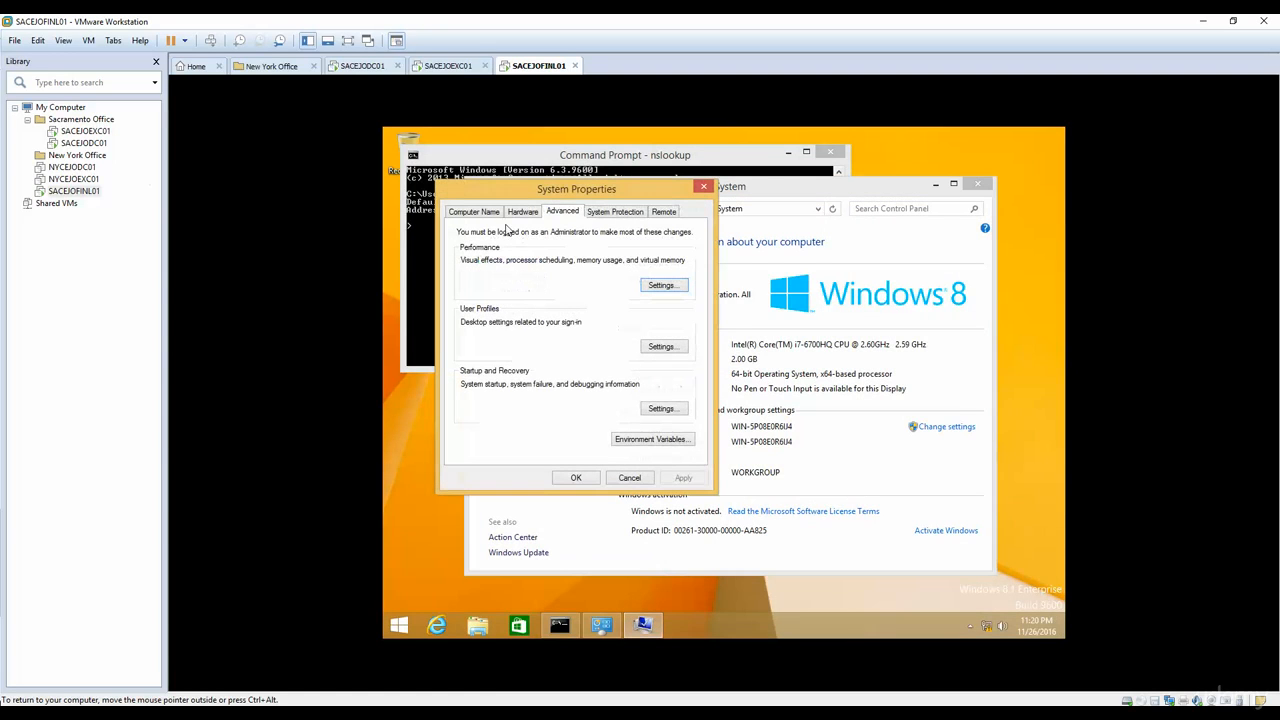
left_click(469, 211)
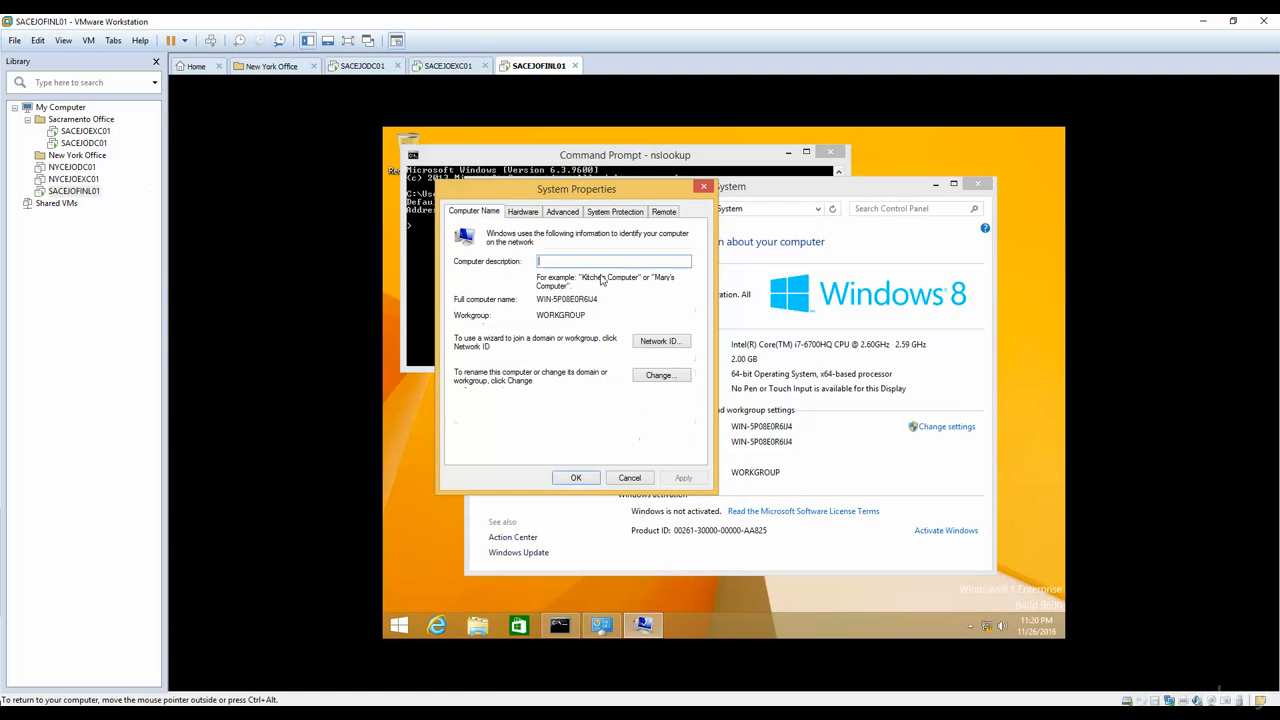
left_click(657, 381)
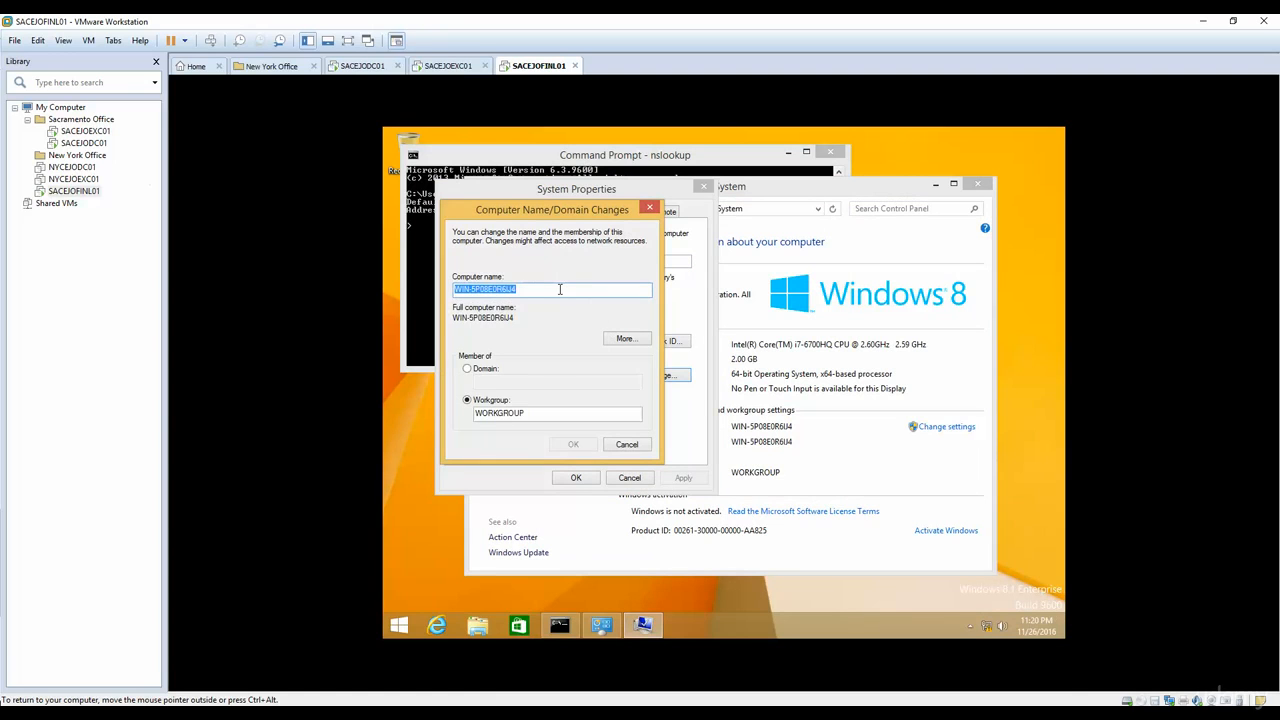
Step: Rename the computer as SACEJOFINL01 and restart the guest to apply the new name
key("BackSpace")
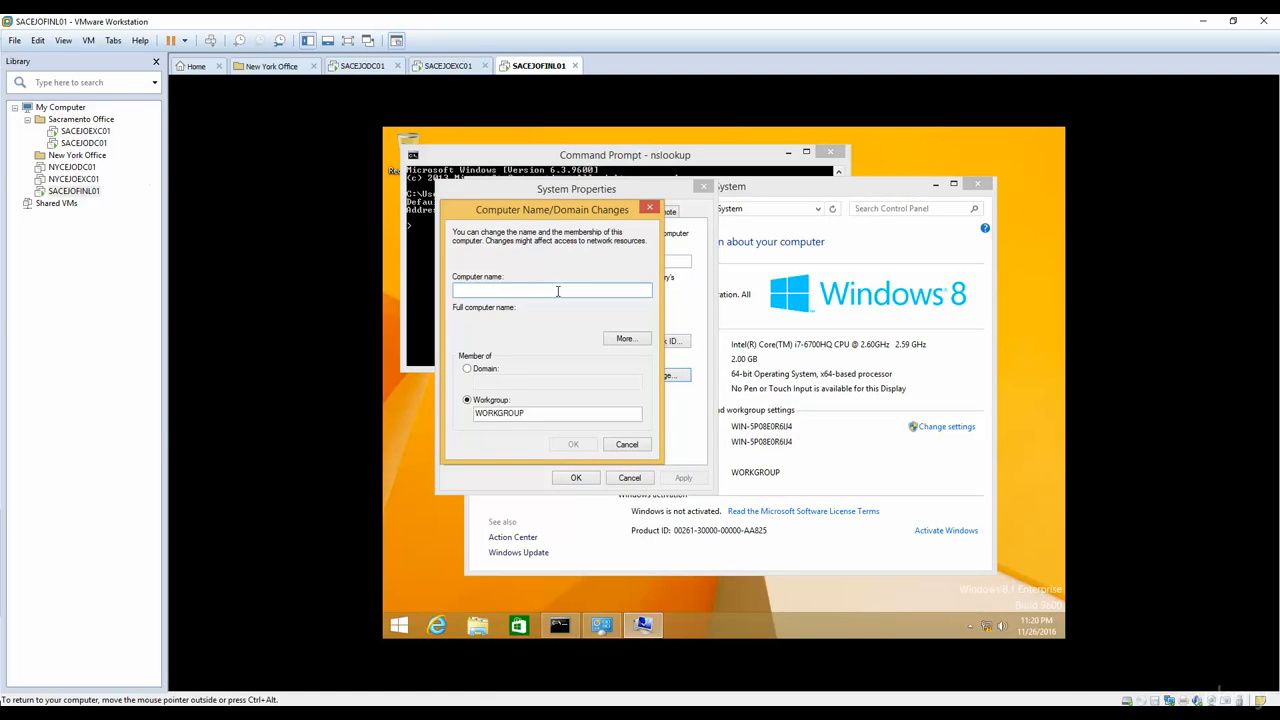
type("SACEJOFI")
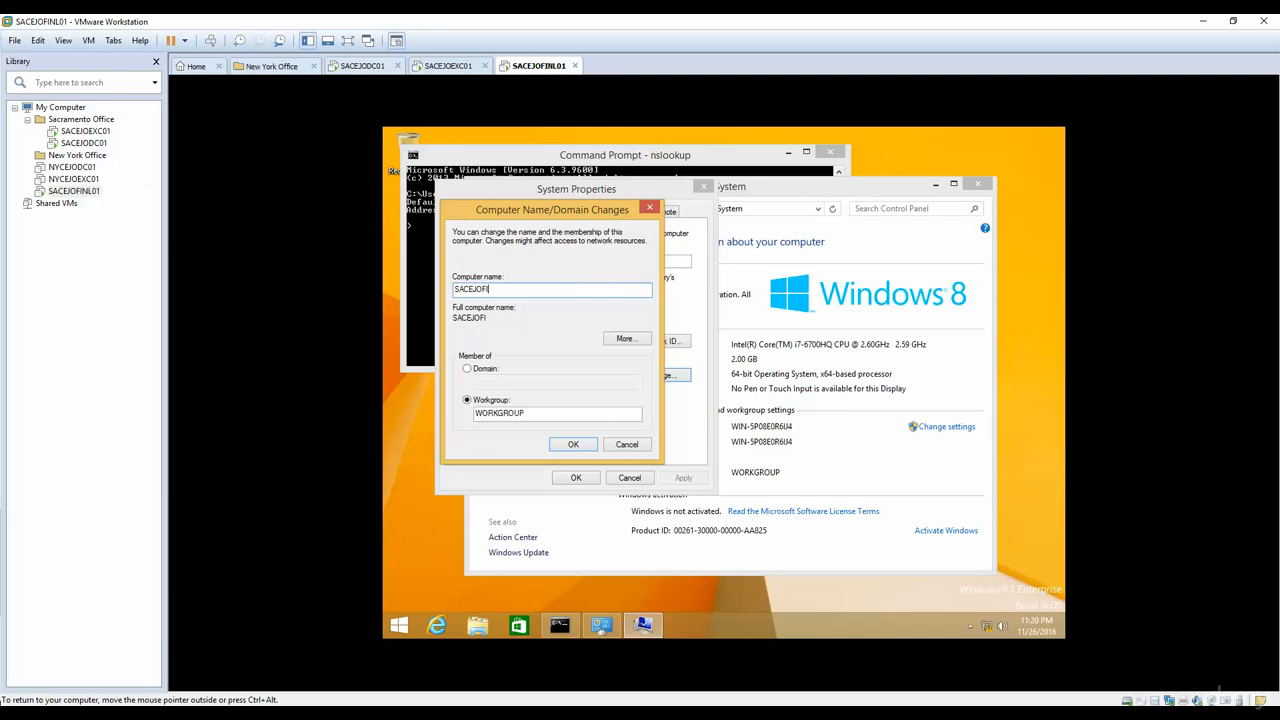
type("NL01")
left_click(572, 448)
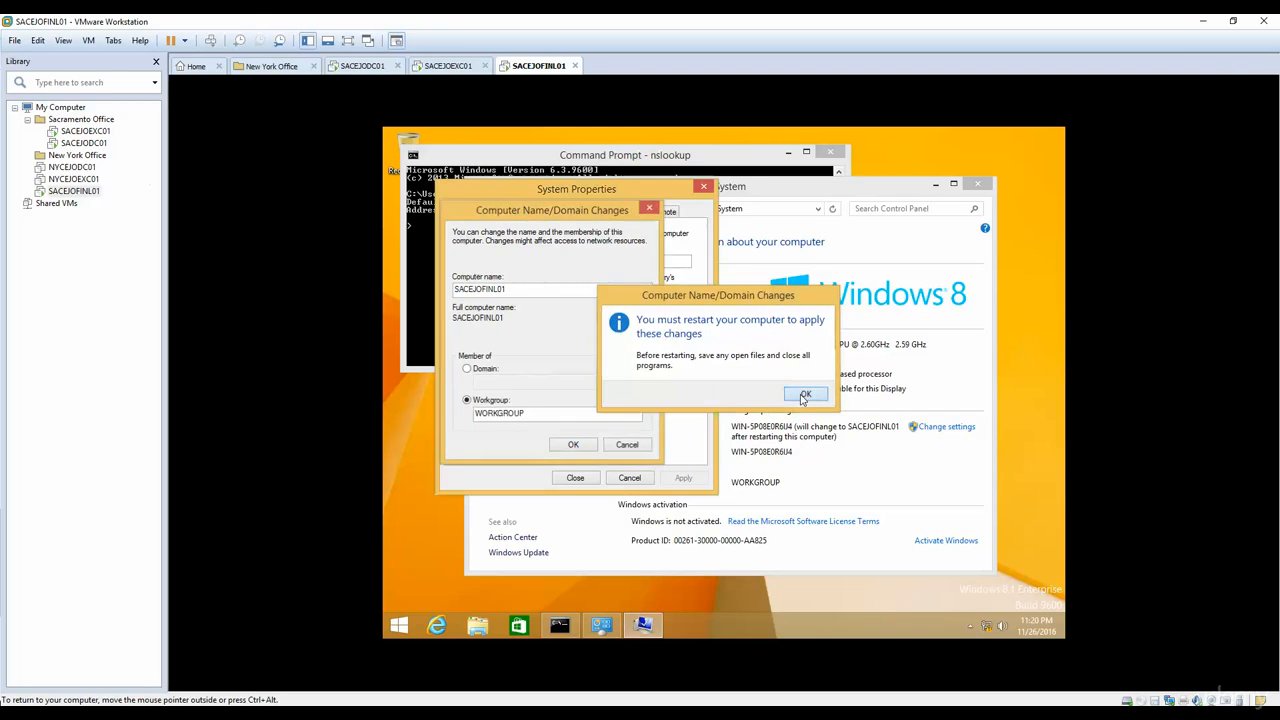
left_click(806, 396)
left_click(574, 477)
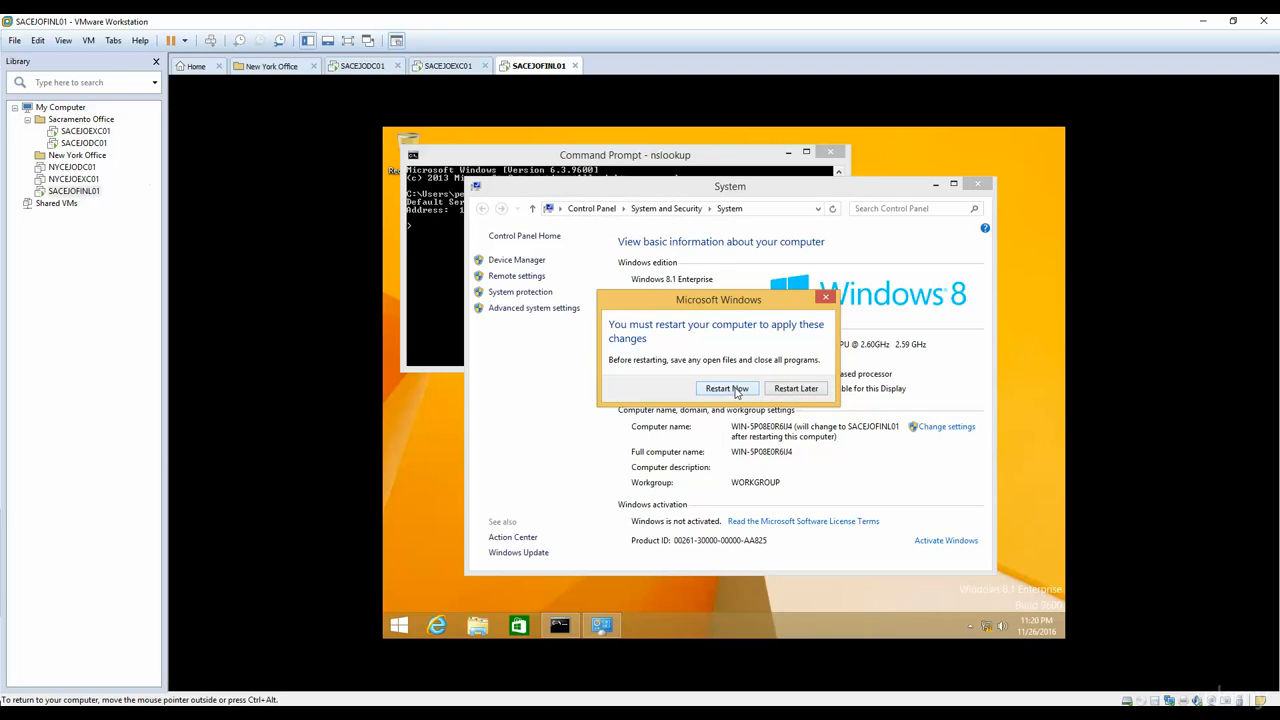
left_click(727, 389)
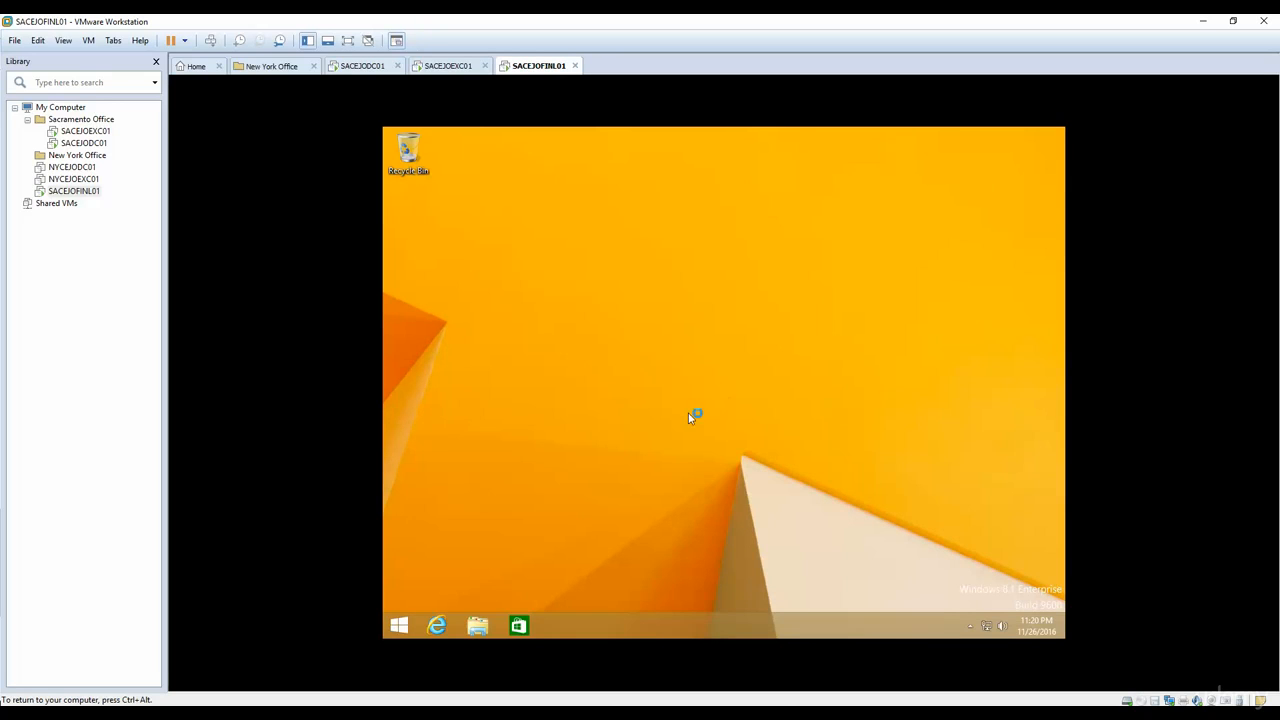
Step: Reopen the guest's computer name and domain change settings through the properties of This PC
left_click(401, 627)
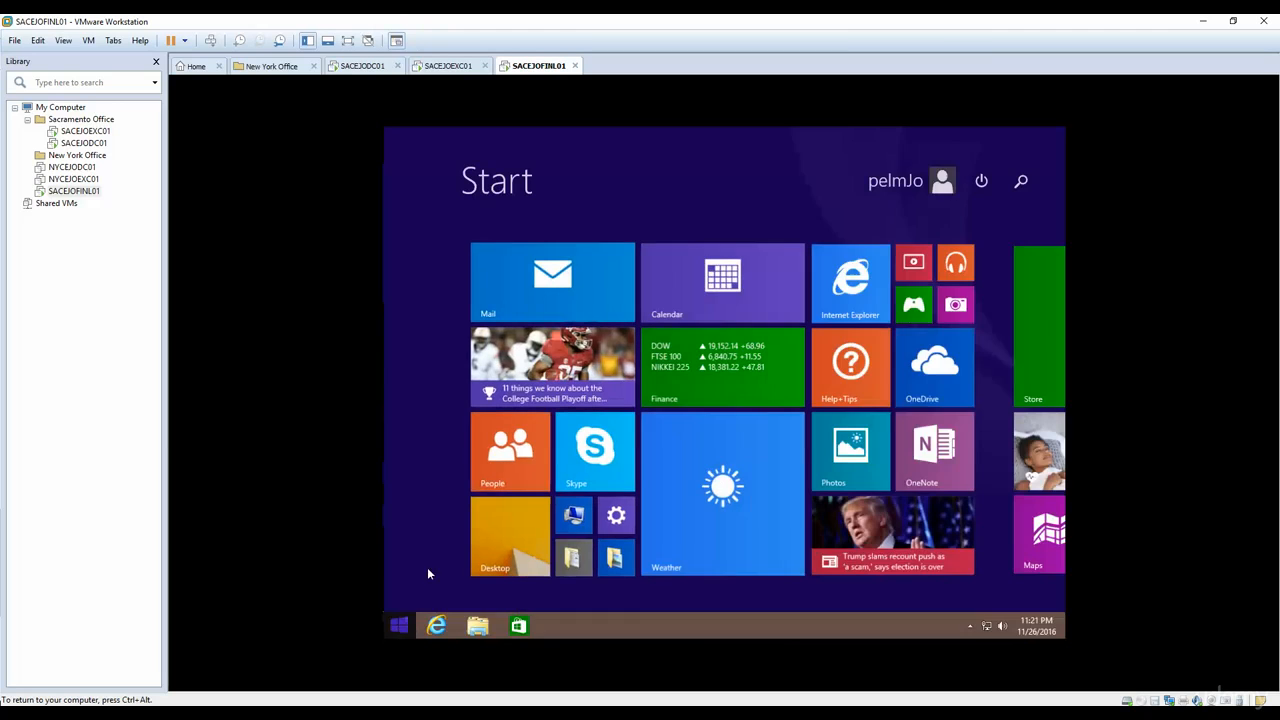
type("this PC")
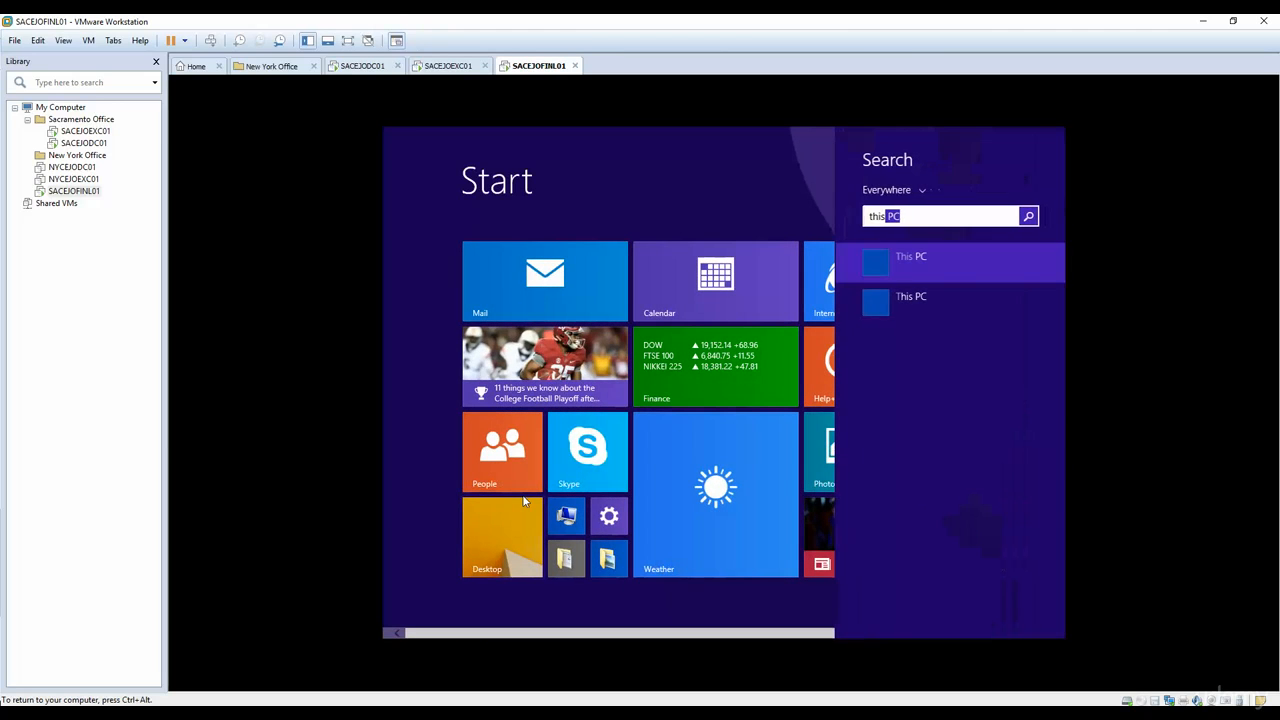
right_click(901, 258)
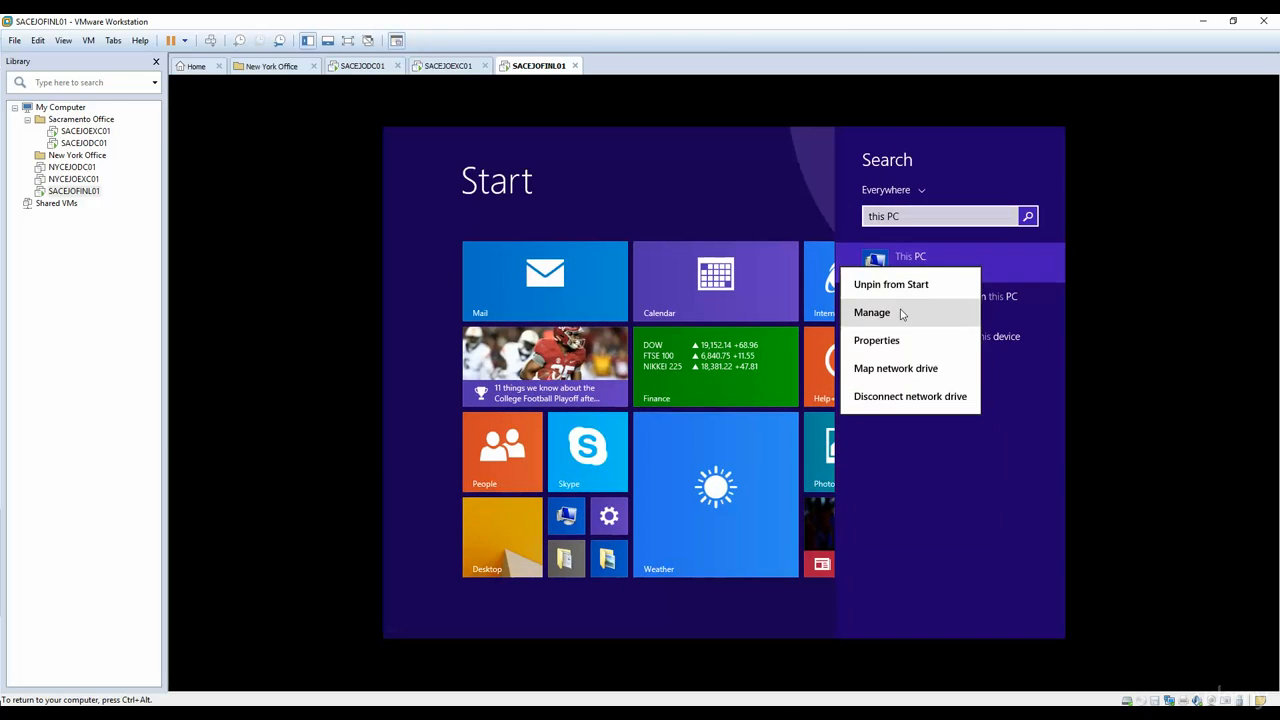
left_click(889, 338)
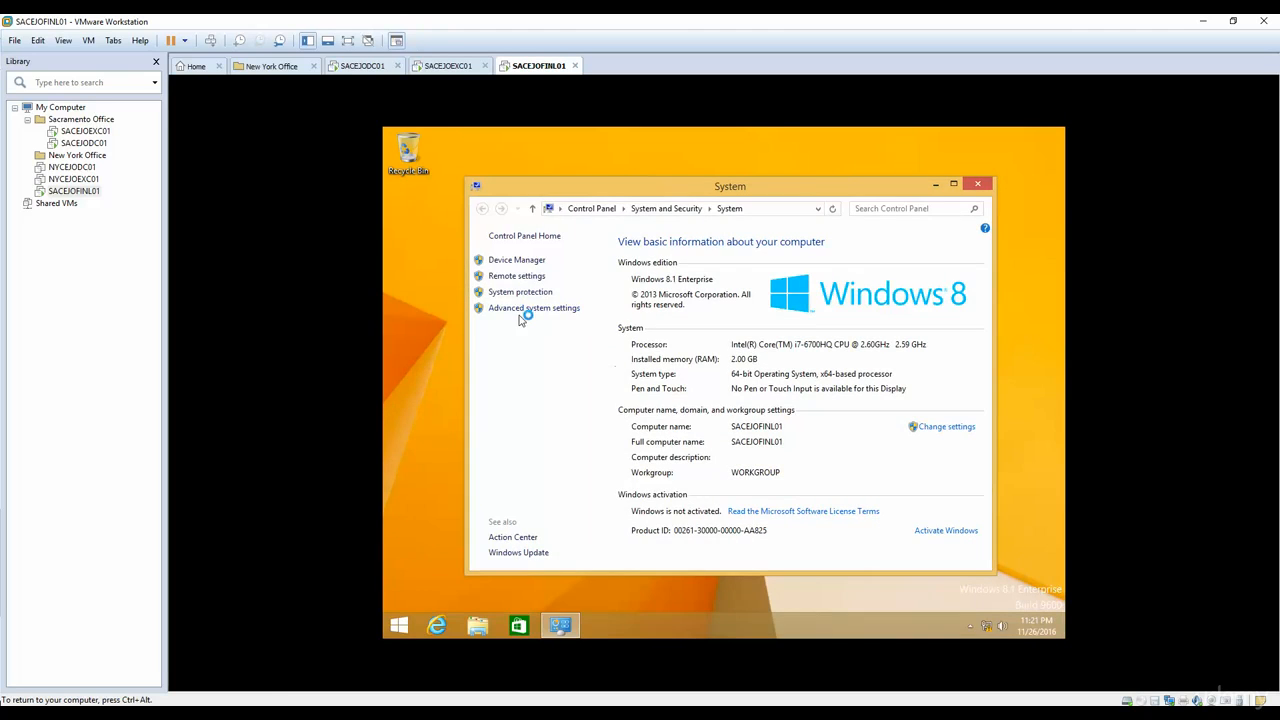
left_click(526, 309)
left_click(518, 246)
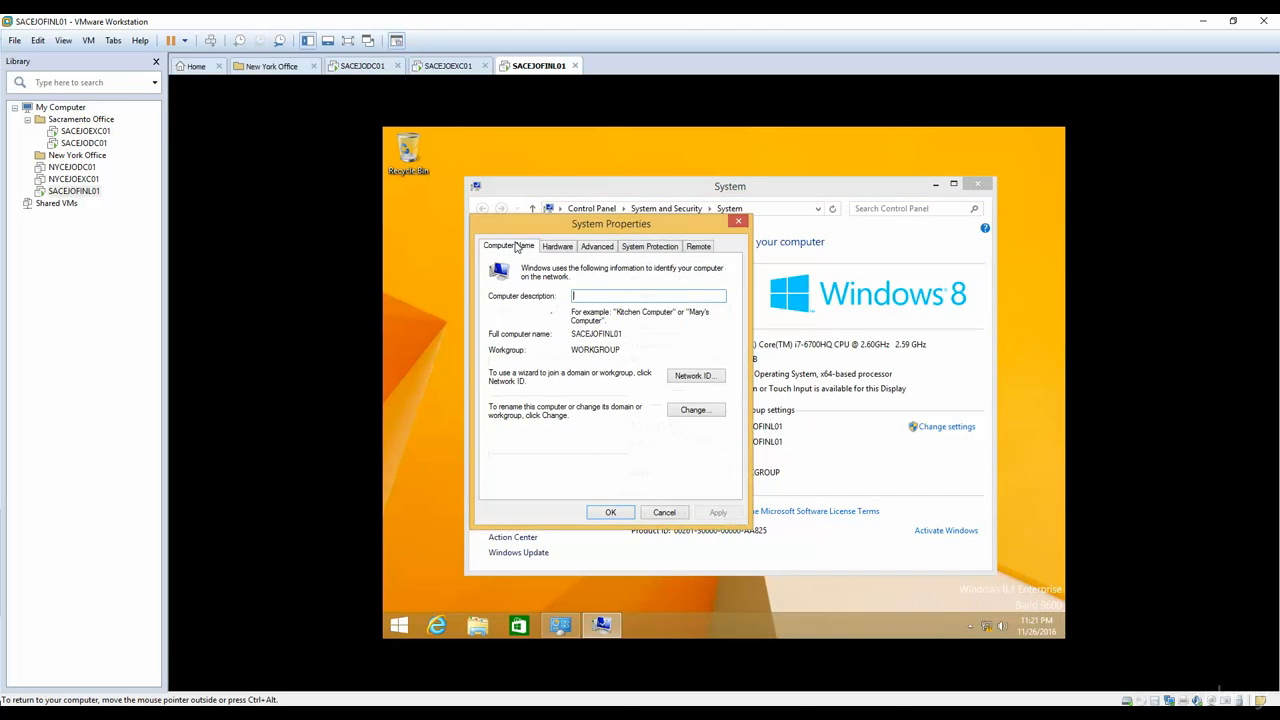
left_click(686, 411)
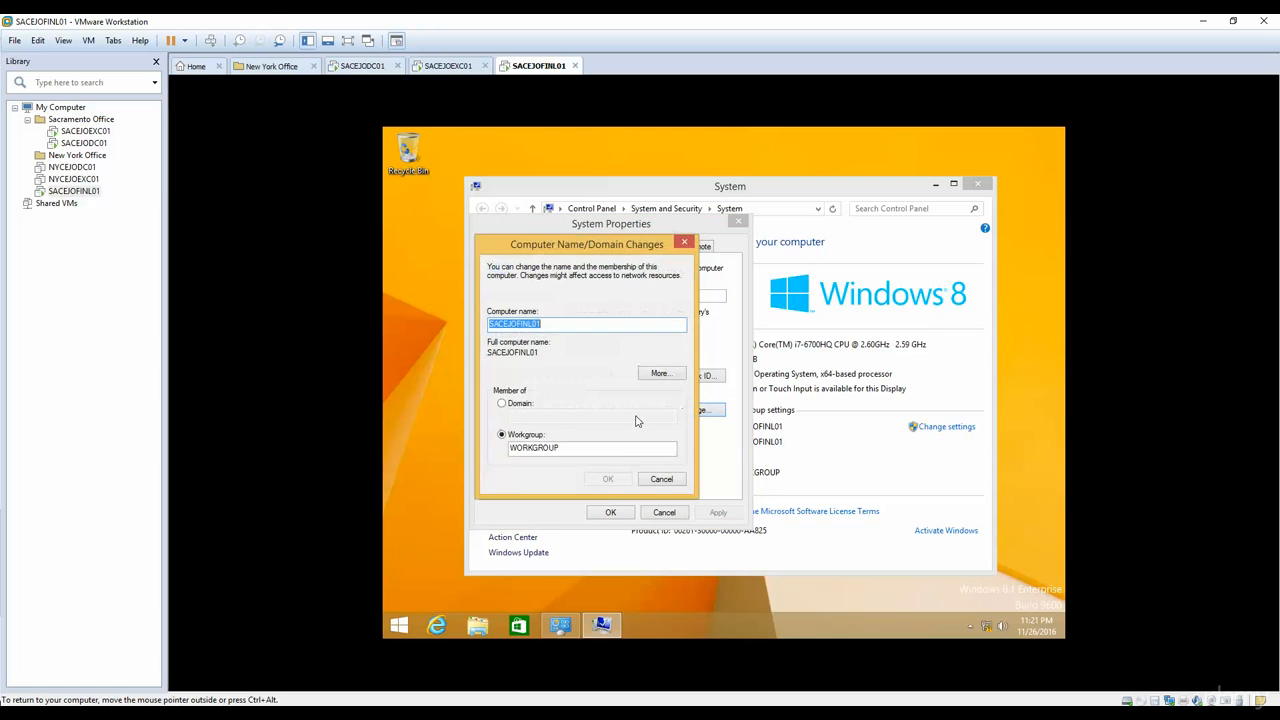
Step: Make the computer a member of the domain elmjotech.local and submit the join request
left_click(515, 405)
left_click(526, 416)
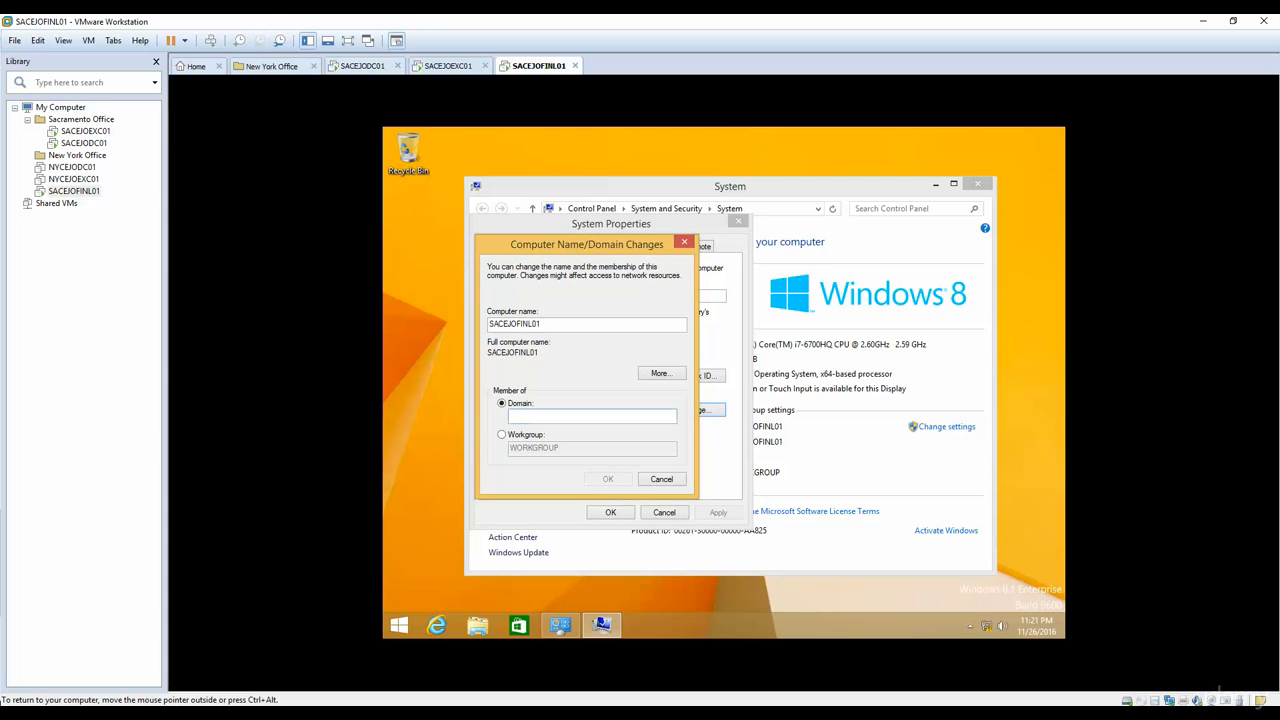
type("elmjotech.local")
key("Return")
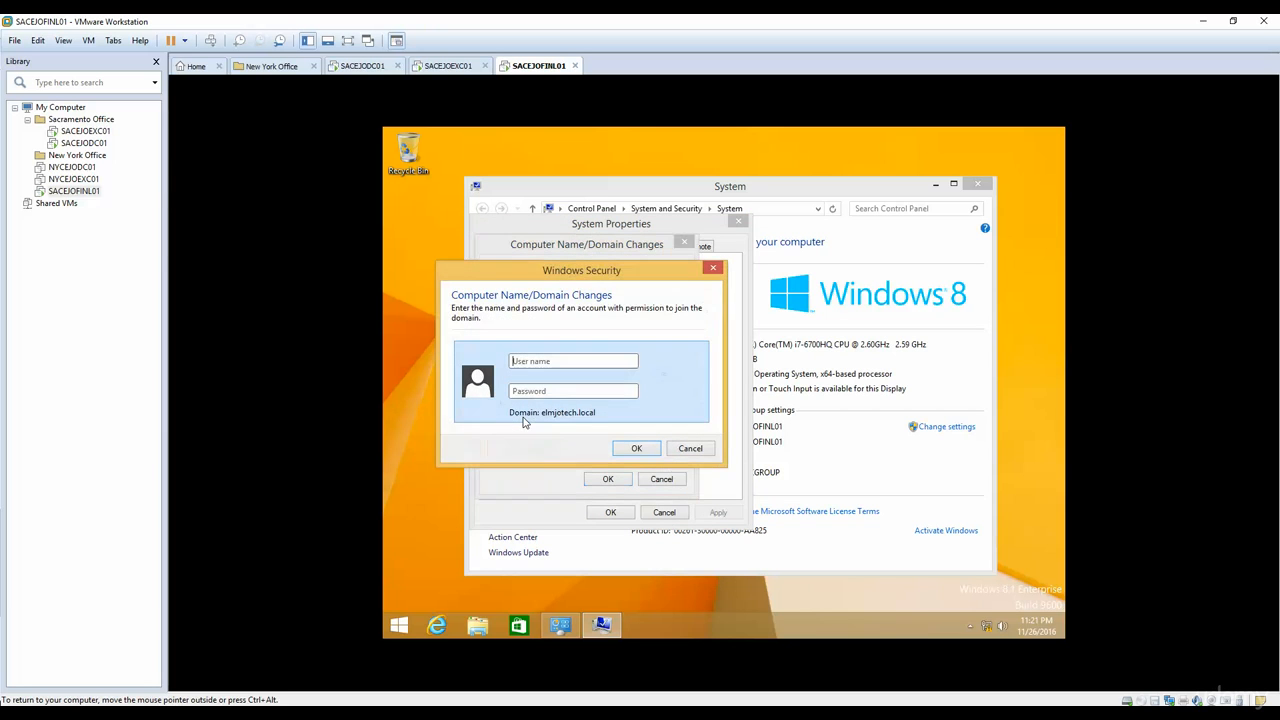
Step: Try to authorize the domain join with the user name administrator and the account password
type("administrator")
key("Tab")
type("•••••••••••")
key("Return")
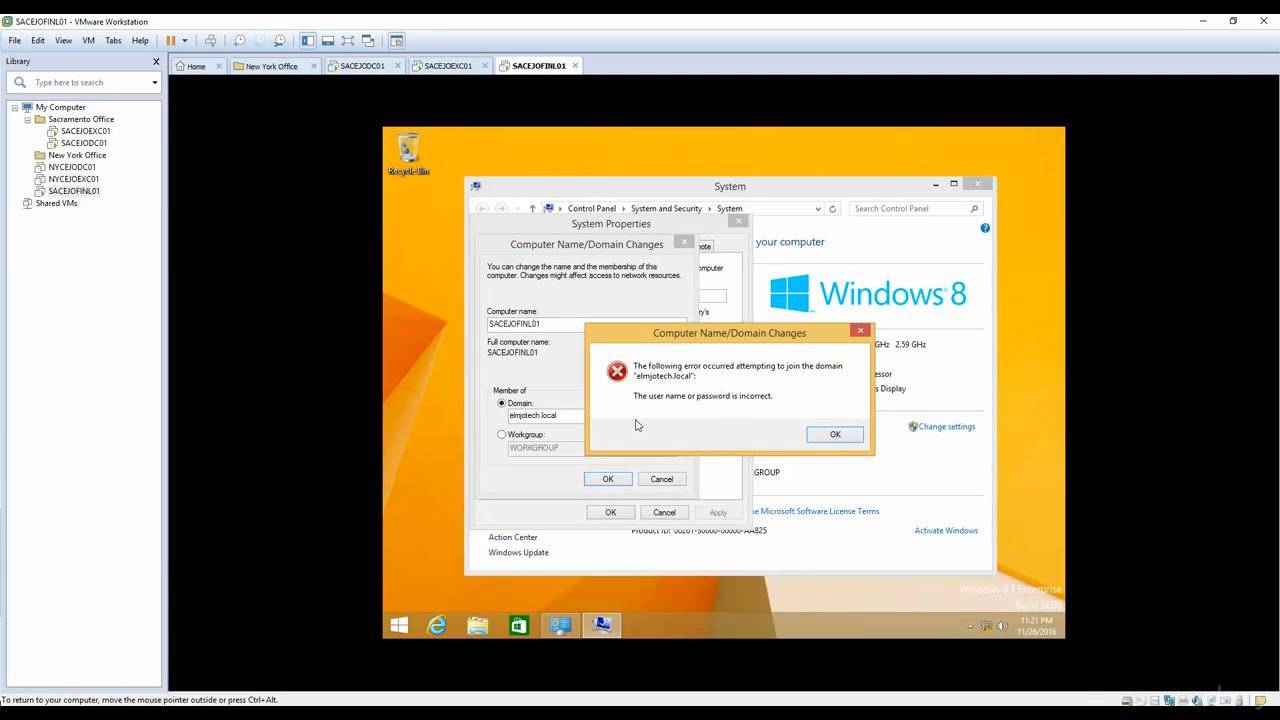
left_click(840, 437)
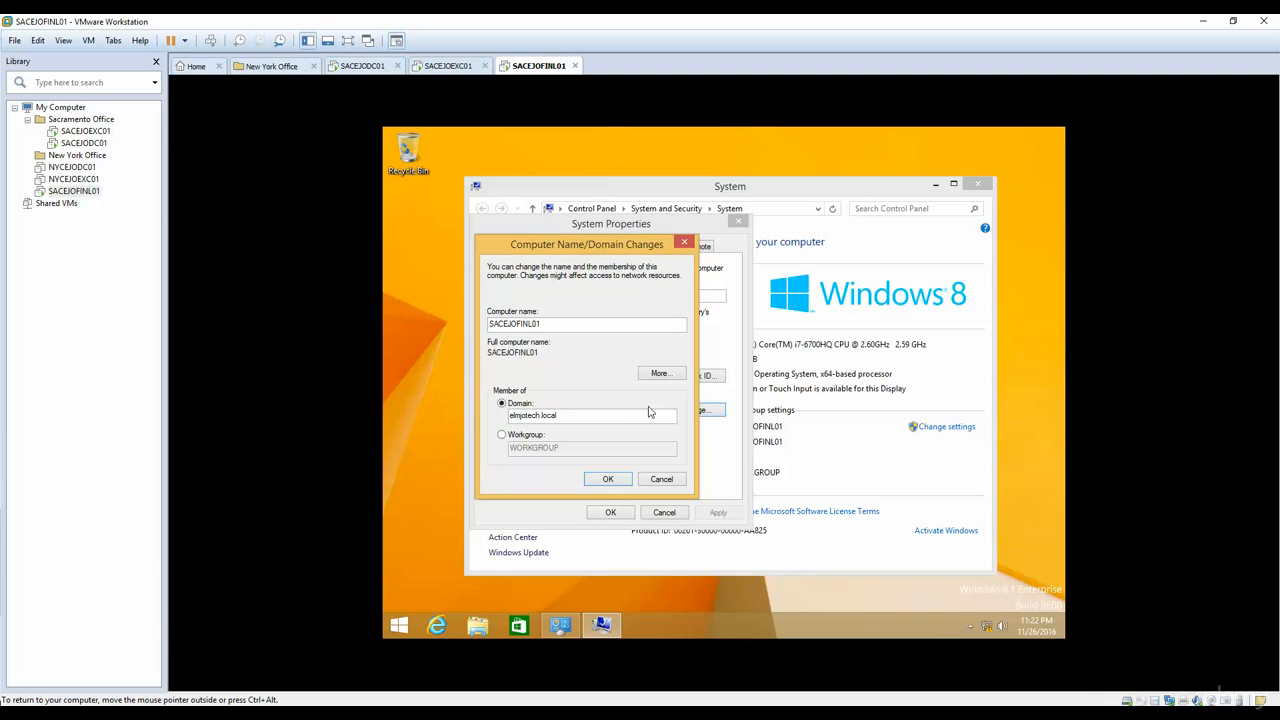
Step: Resubmit the join to elmjotech.local, entering the user name administrator and the account password
left_click(592, 480)
type("ad")
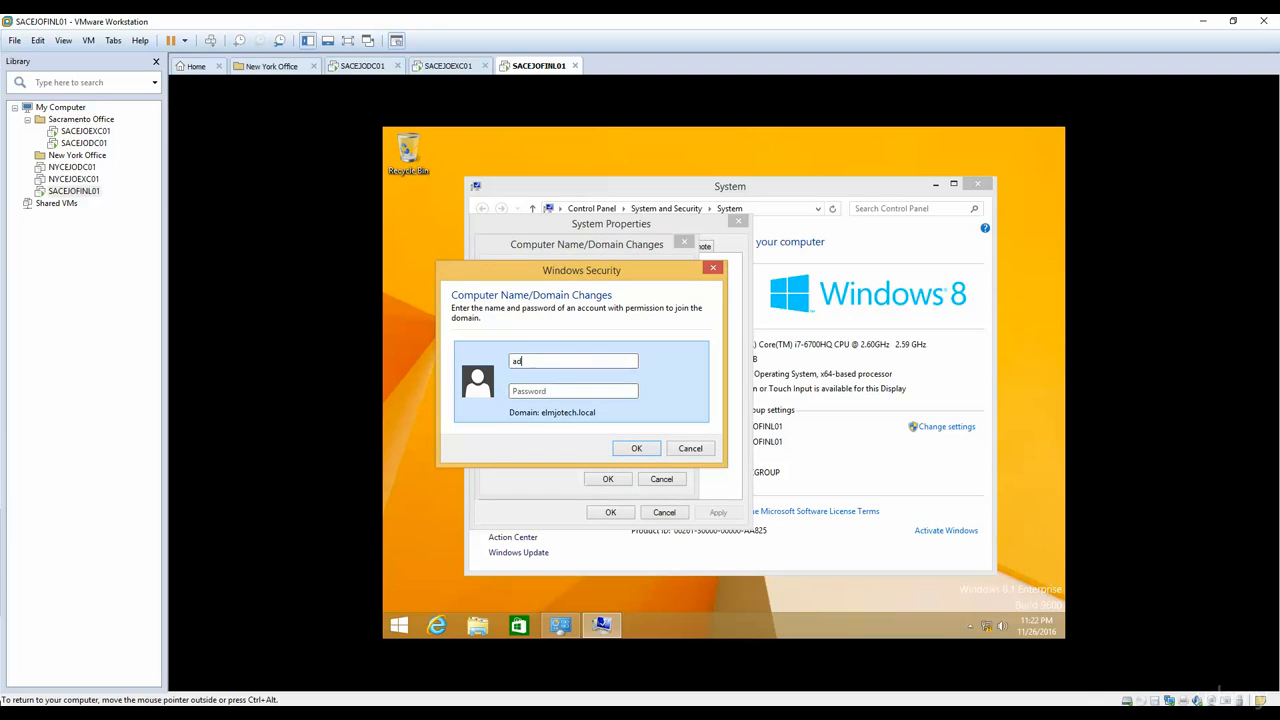
type("ministrator")
key("Tab")
type("Pa$$w0rd")
key("Return")
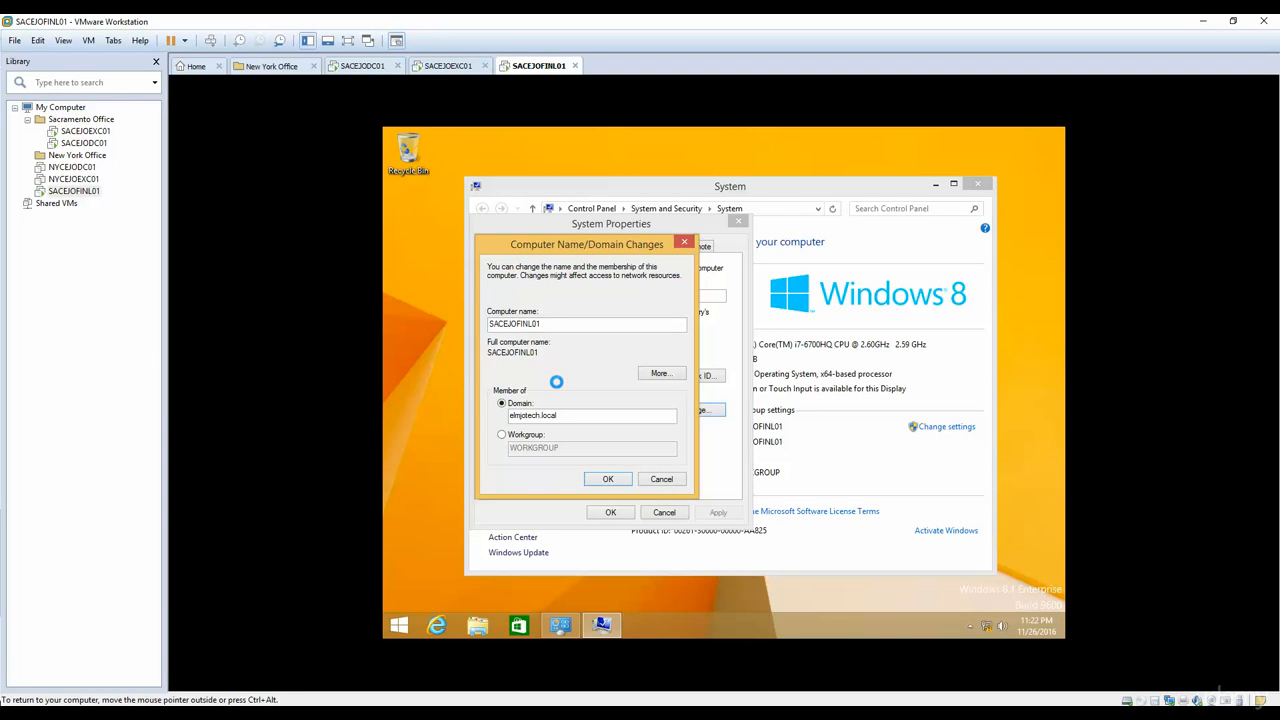
key("ctrl+alt")
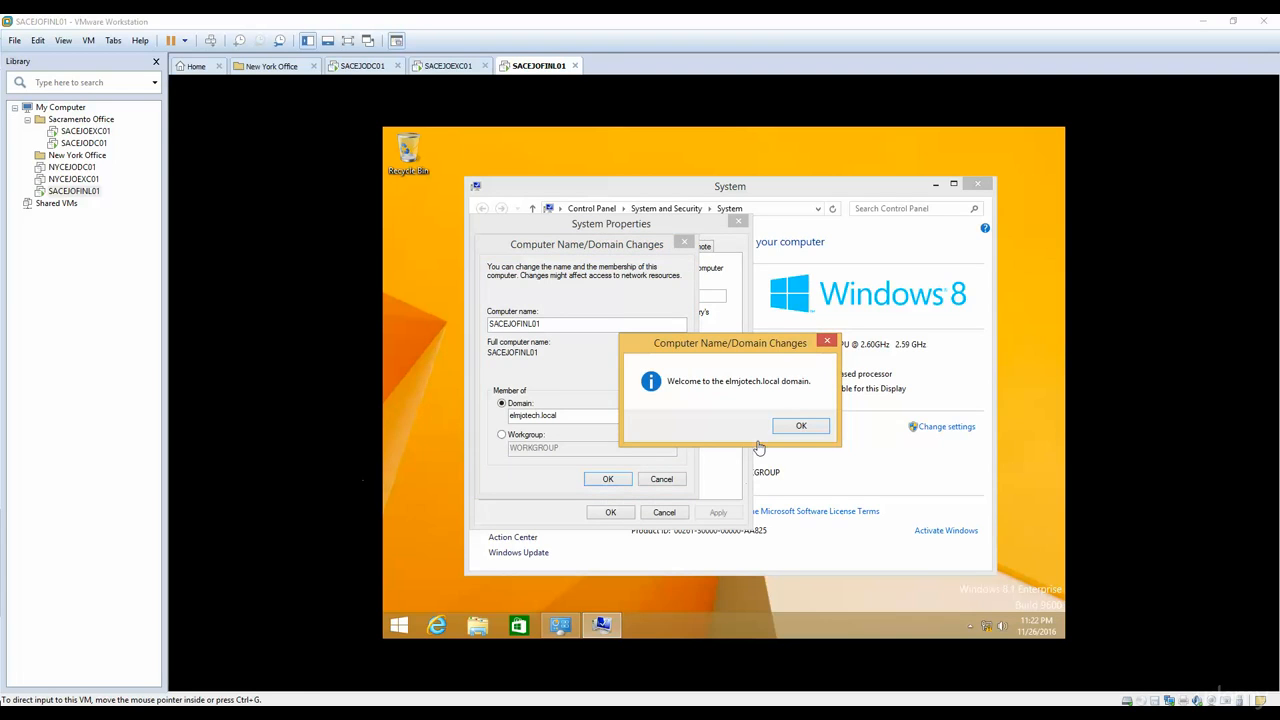
Step: Acknowledge the domain join, close the system properties and restart the guest to apply the membership
left_click(790, 428)
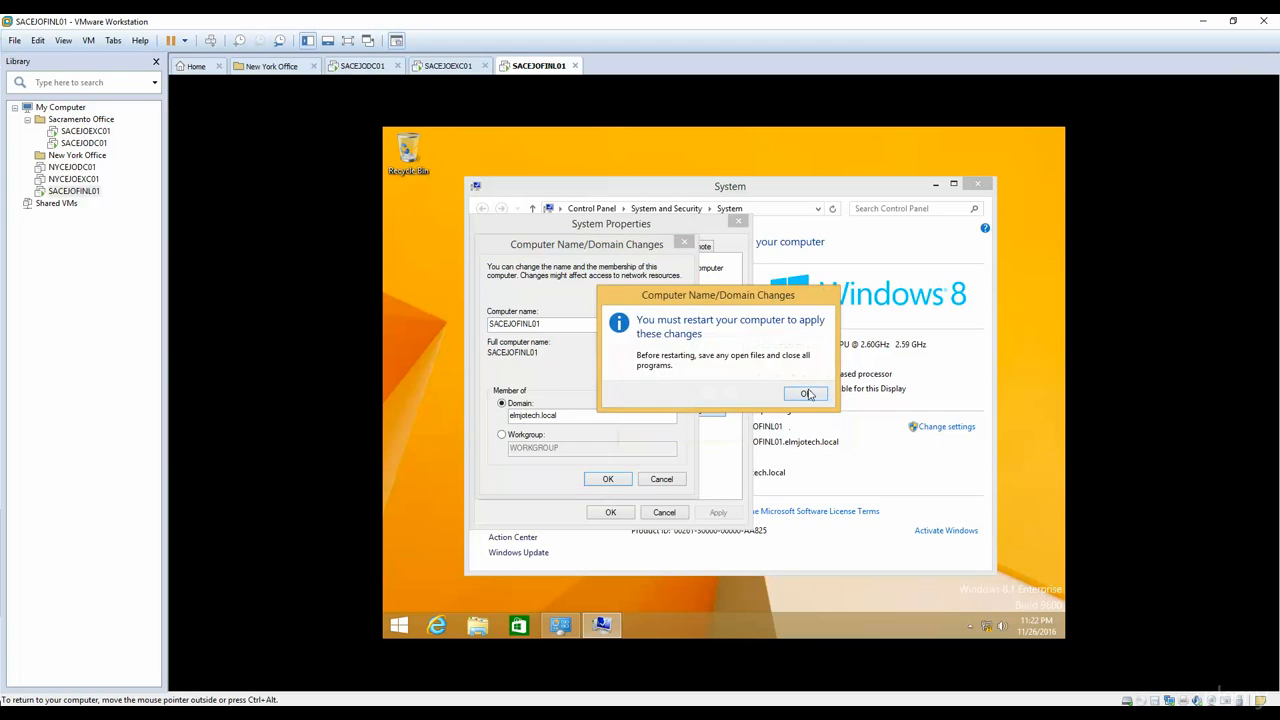
left_click(808, 396)
left_click(610, 511)
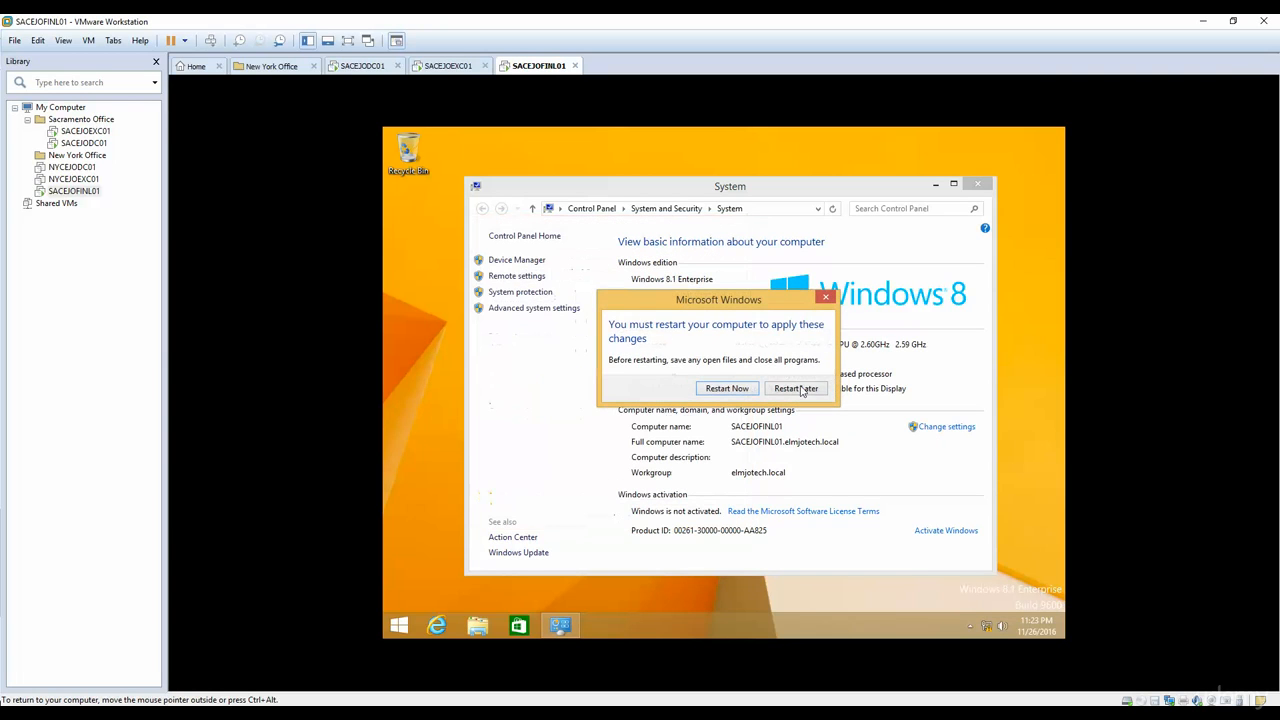
left_click(732, 395)
key("ctrl+alt")
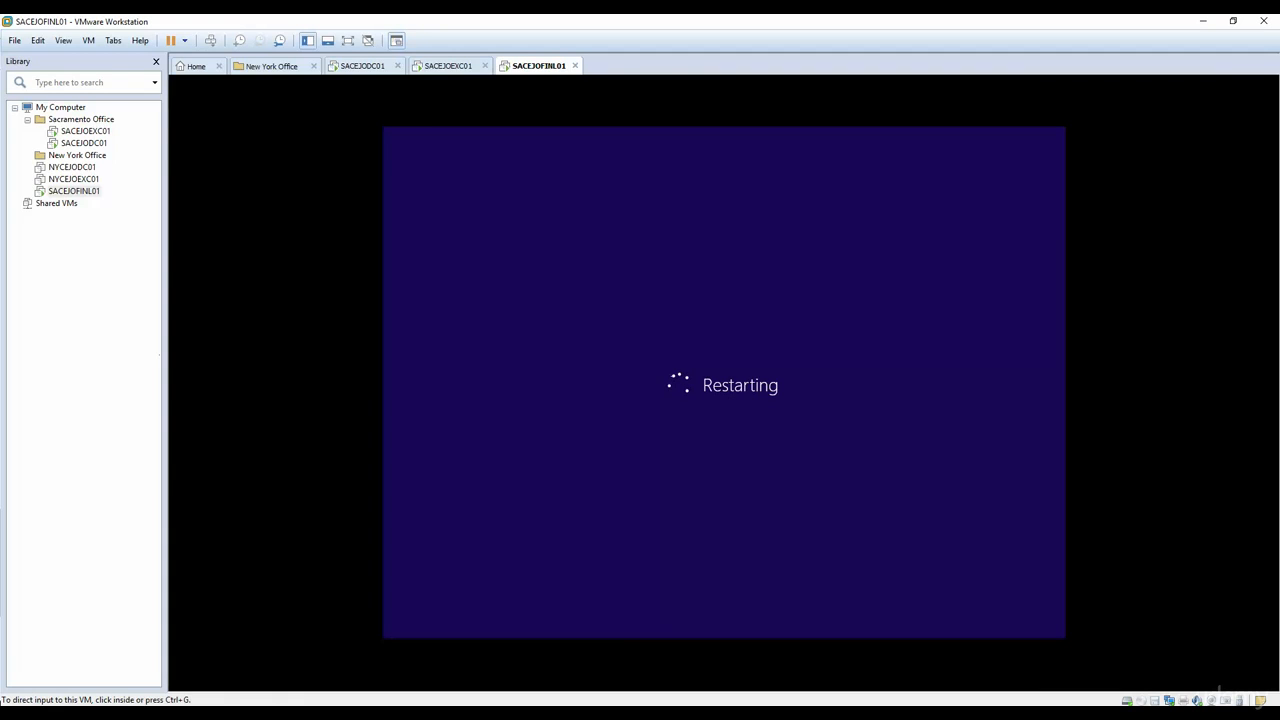